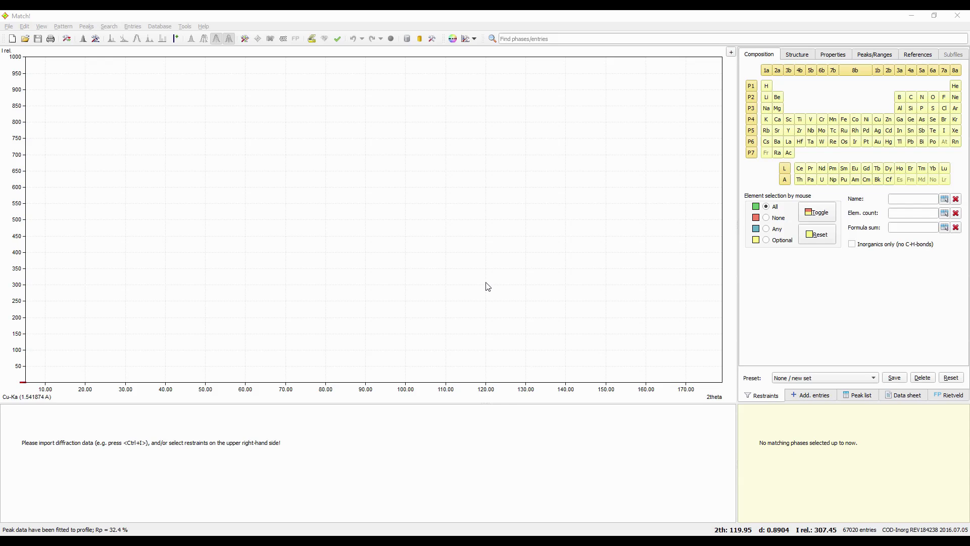
- Import LaB6_Cu_Ka1.dat as X-ray data at the 1.5405980 Å Cu-Ka1 wavelength
{"action": "left_click", "coordinate": [733, 54]}
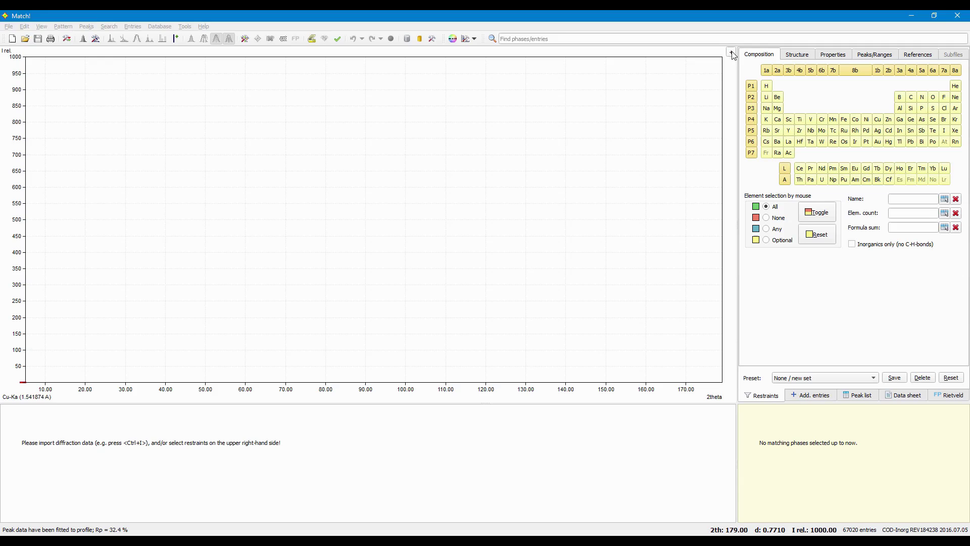
{"action": "left_click", "coordinate": [147, 146]}
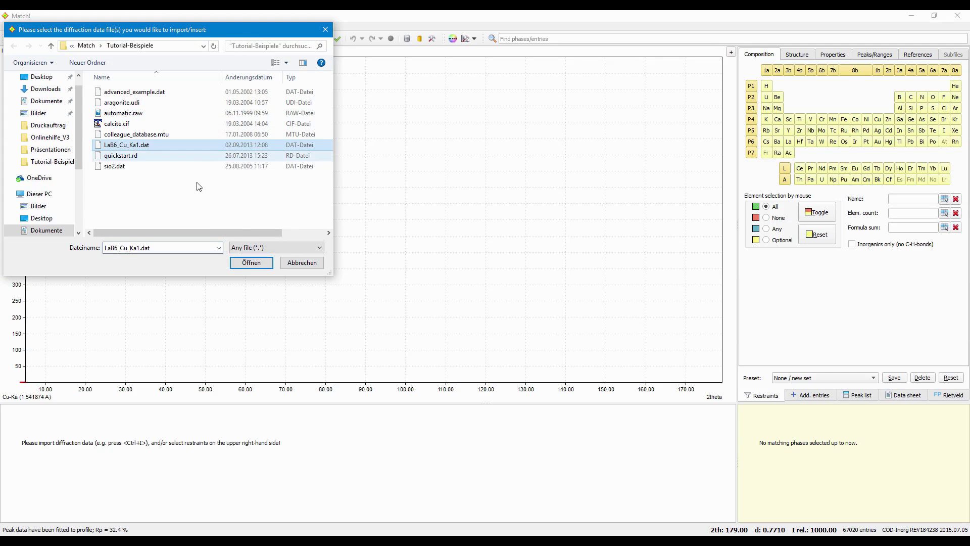
{"action": "left_click", "coordinate": [254, 263]}
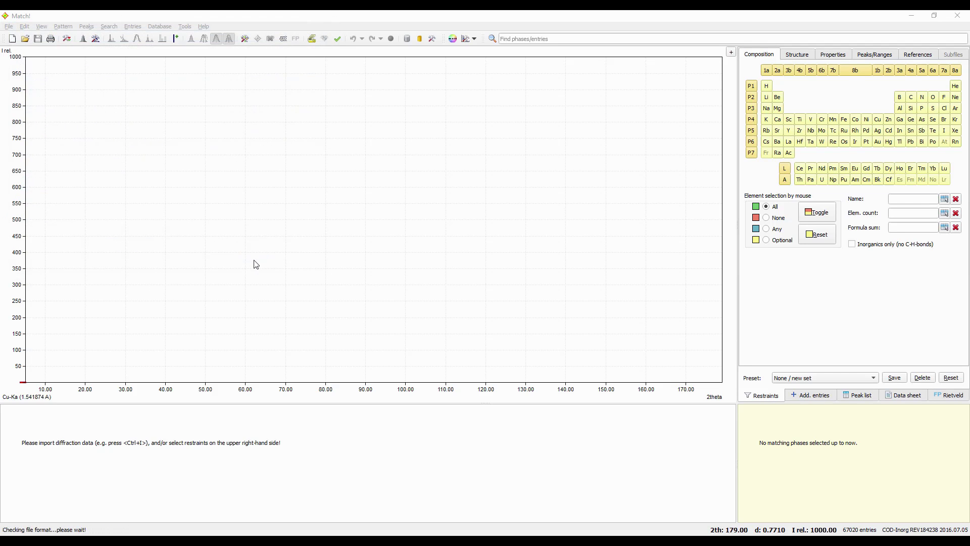
{"action": "left_click", "coordinate": [483, 273]}
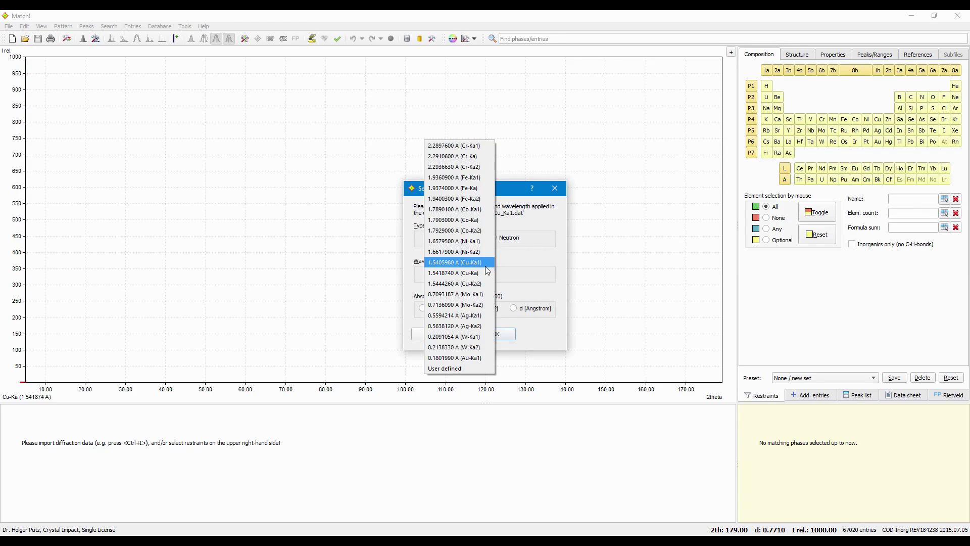
{"action": "left_click", "coordinate": [484, 263]}
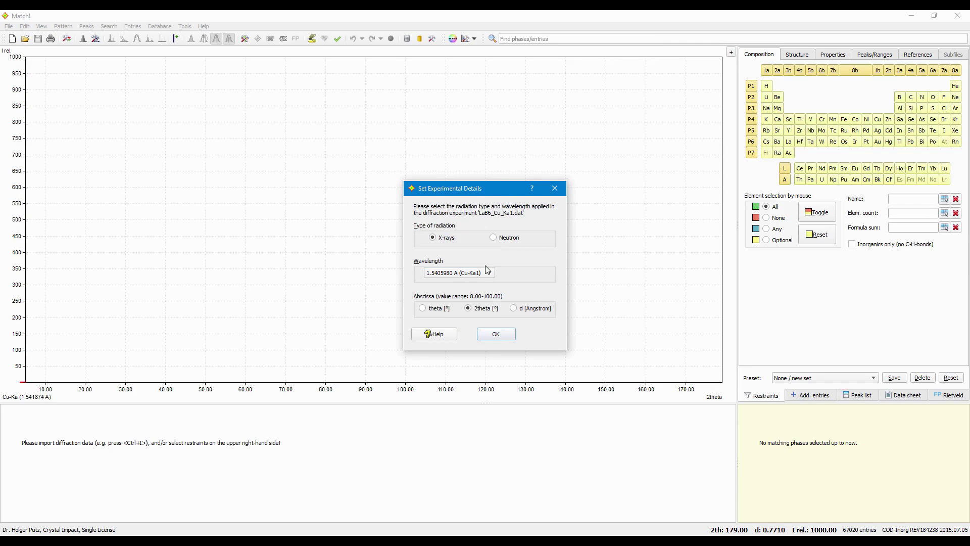
{"action": "left_click", "coordinate": [496, 334]}
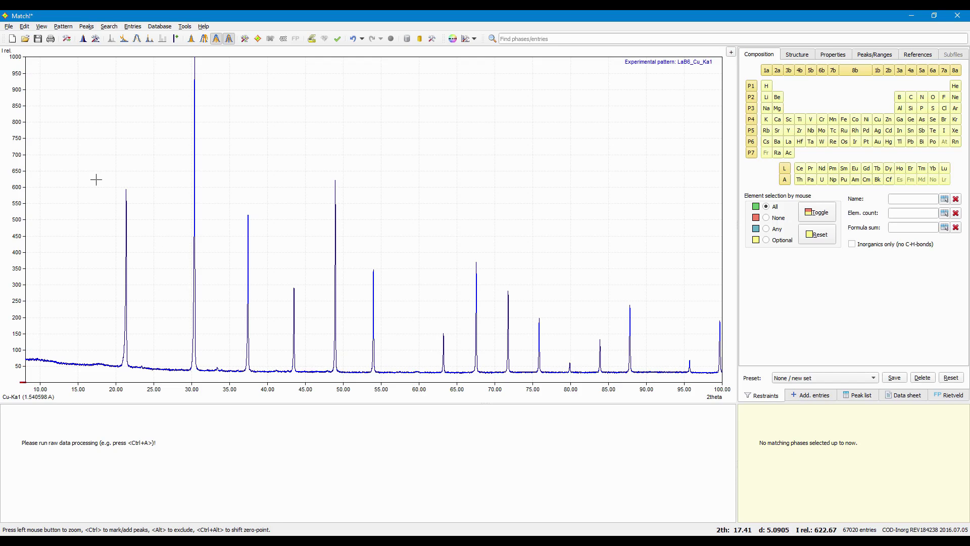
- Zoom in on the 21° reflection and add a calculated peak at about 21.33° 2theta
{"action": "left_click_drag", "start_coordinate": [96, 180], "coordinate": [157, 386]}
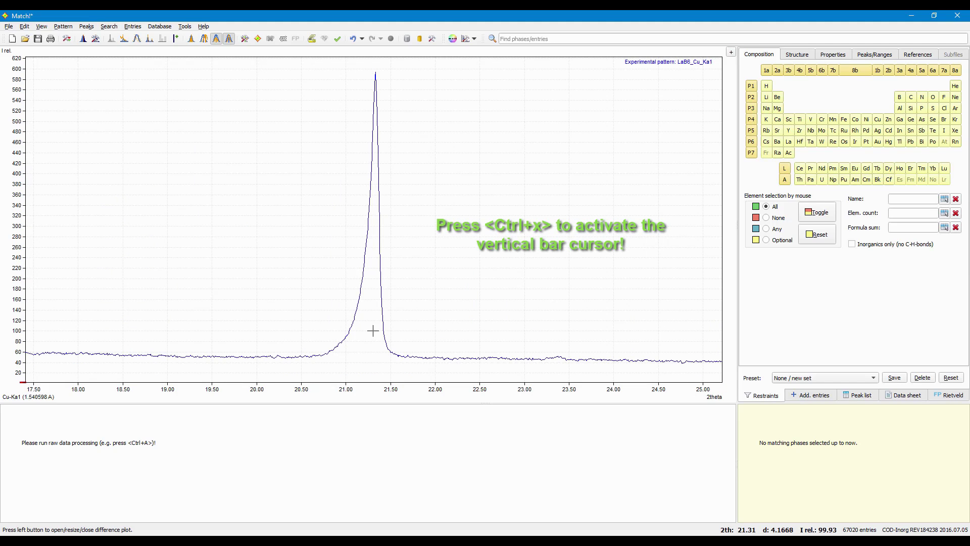
{"action": "key", "text": "ctrl+x"}
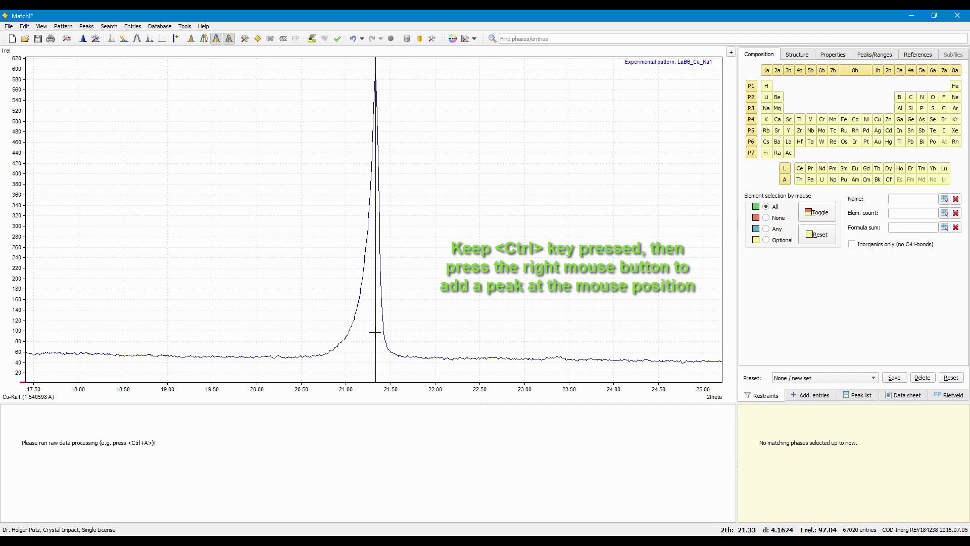
{"action": "right_click", "coordinate": [375, 333], "text": "ctrl"}
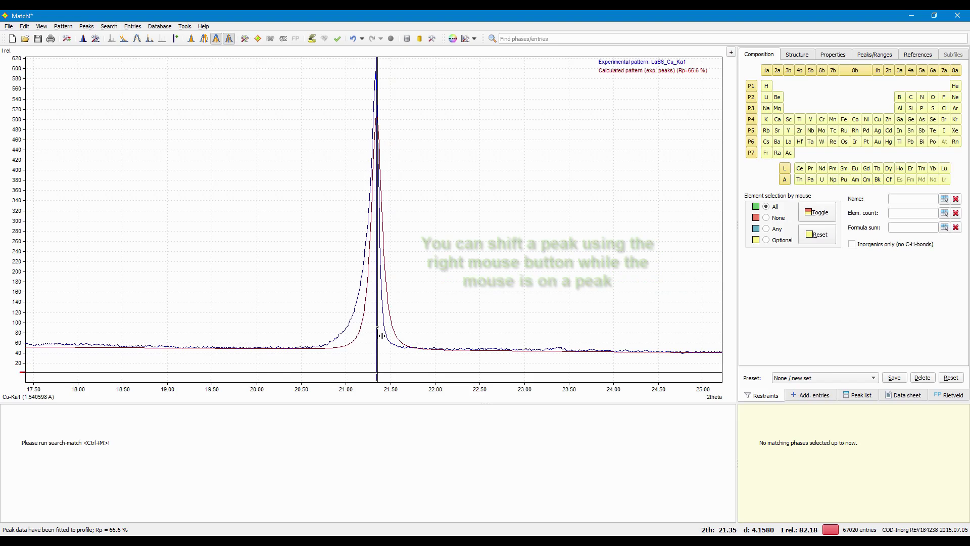
{"action": "left_click_drag", "start_coordinate": [381, 336], "coordinate": [379, 336]}
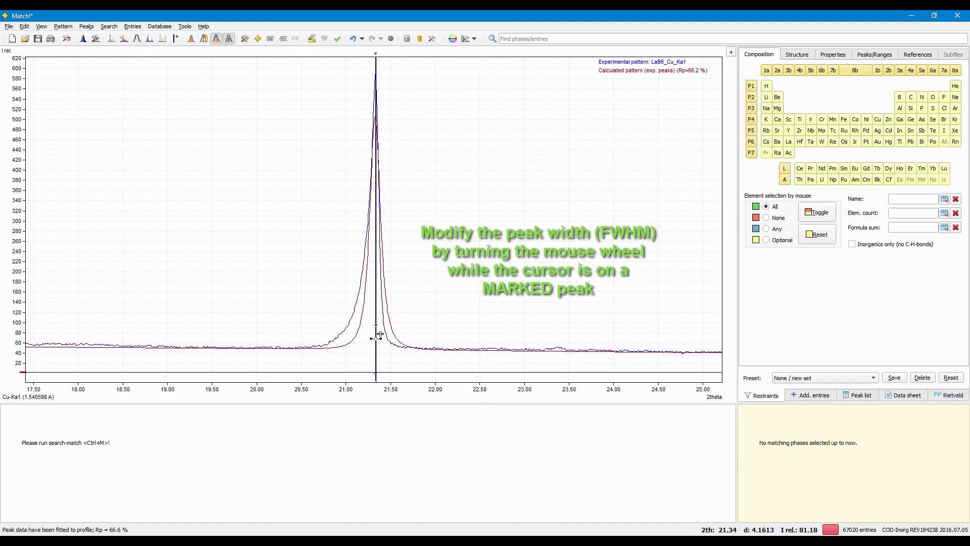
- Adjust the new peak's FWHM with the mouse wheel until it matches the measured reflection
{"action": "scroll", "coordinate": [380, 334], "scroll_direction": "down", "scroll_amount": 5}
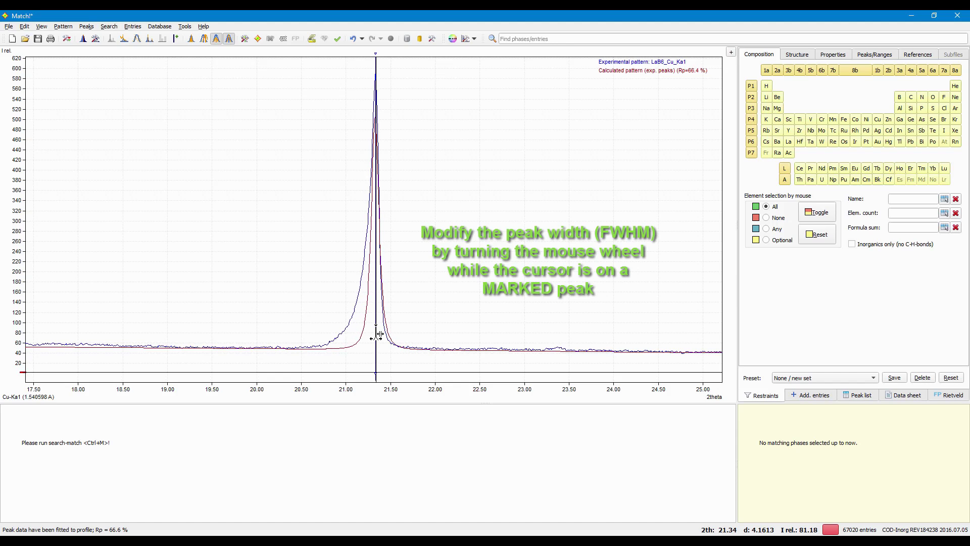
{"action": "scroll", "coordinate": [380, 334], "scroll_direction": "down", "scroll_amount": 2}
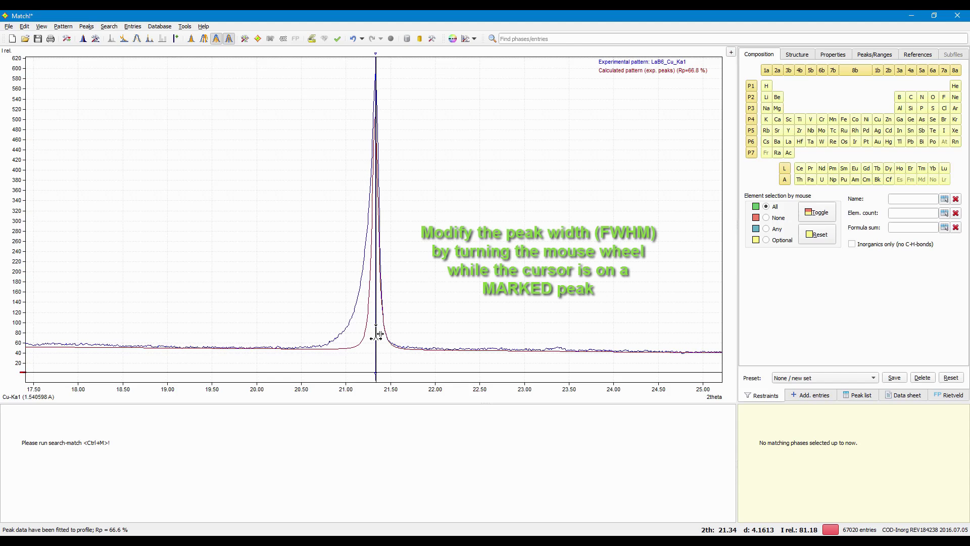
{"action": "scroll", "coordinate": [379, 334], "scroll_direction": "up", "scroll_amount": 4}
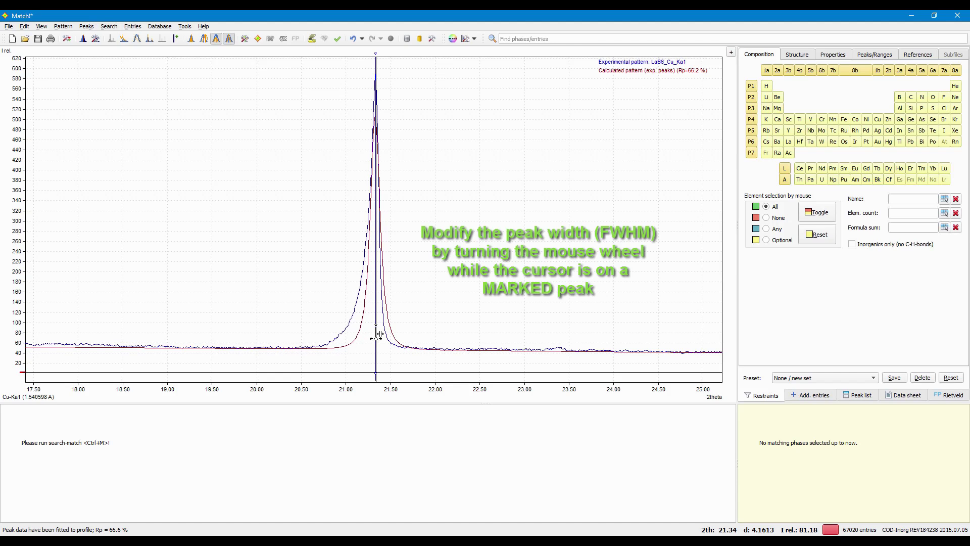
{"action": "scroll", "coordinate": [380, 334], "scroll_direction": "up", "scroll_amount": 3}
{"action": "scroll", "coordinate": [380, 334], "scroll_direction": "up", "scroll_amount": 2}
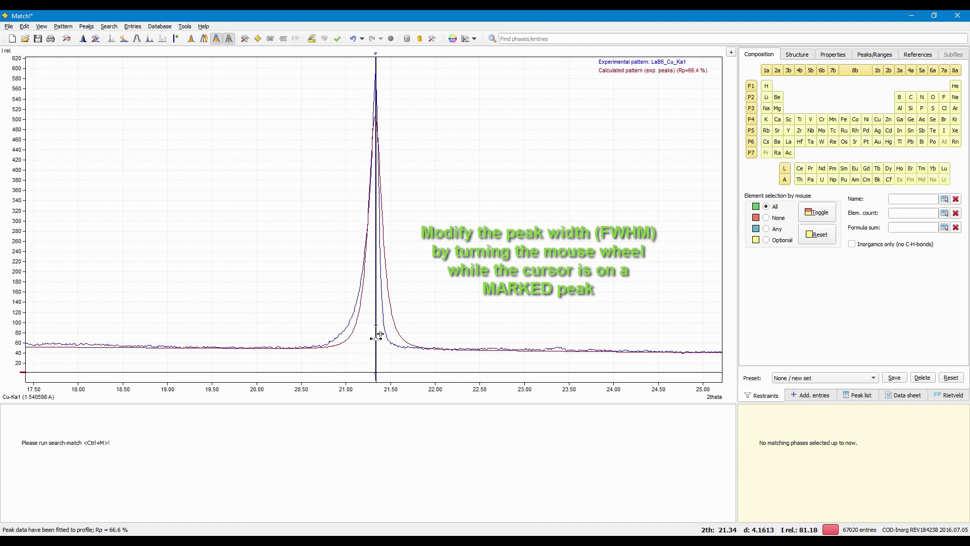
{"action": "scroll", "coordinate": [380, 334], "scroll_direction": "down", "scroll_amount": 4}
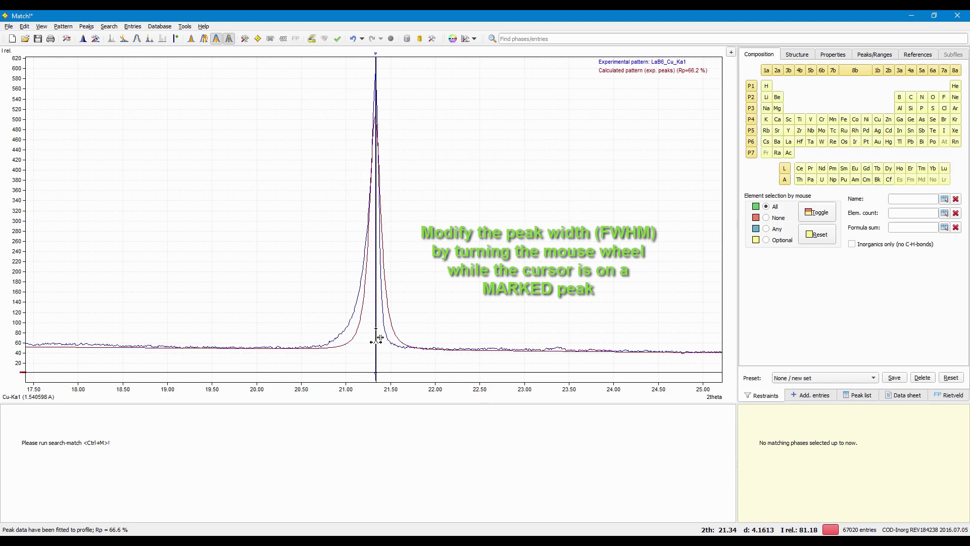
{"action": "scroll", "coordinate": [380, 338], "scroll_direction": "down", "scroll_amount": 2}
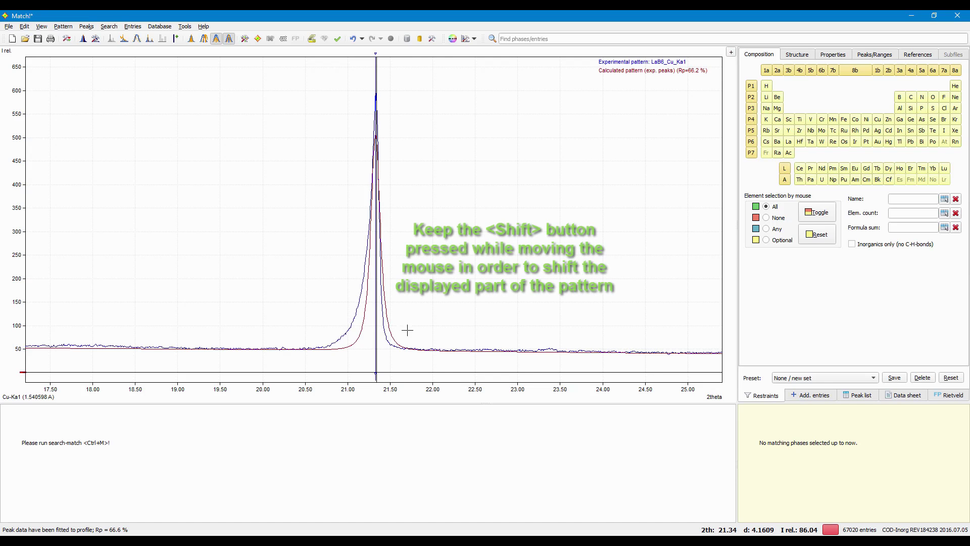
- Pan along the pattern adding peaks at each LaB6 reflection through 95.73° and 99.73°, then show the full pattern
{"action": "key", "text": "shift"}
{"action": "key", "text": "shift"}
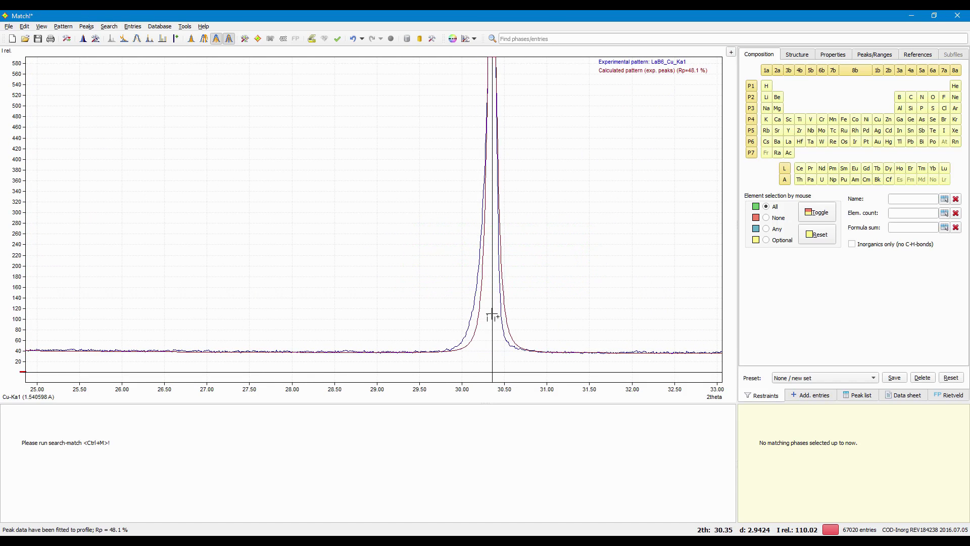
{"action": "key", "text": "shift"}
{"action": "key", "text": "shift"}
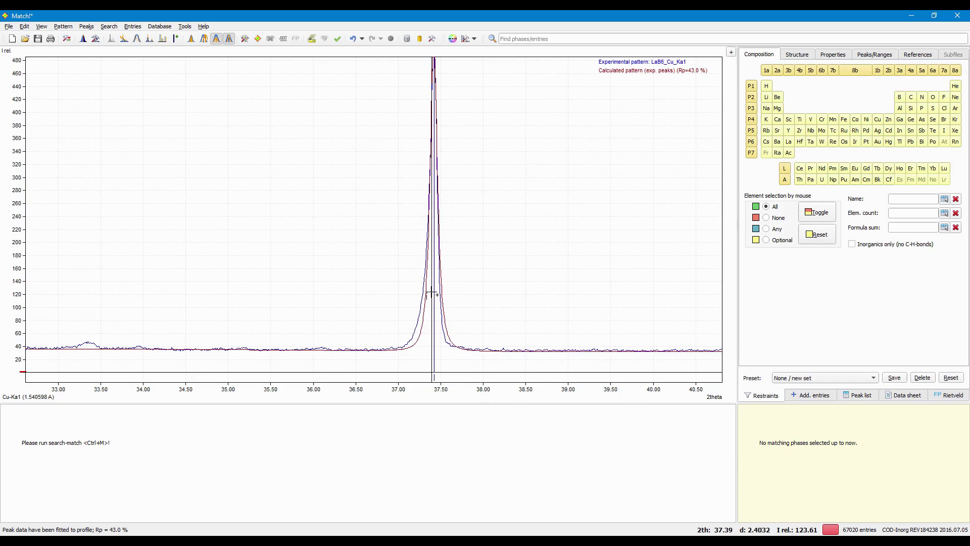
{"action": "left_click_drag", "start_coordinate": [431, 294], "coordinate": [158, 266]}
{"action": "left_click_drag", "start_coordinate": [571, 303], "coordinate": [251, 278]}
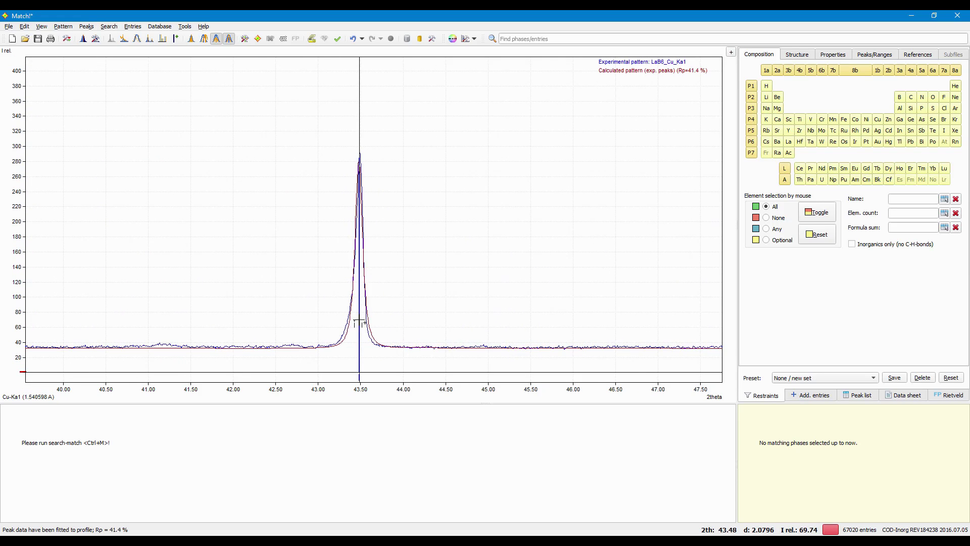
{"action": "left_click_drag", "start_coordinate": [589, 313], "coordinate": [236, 329]}
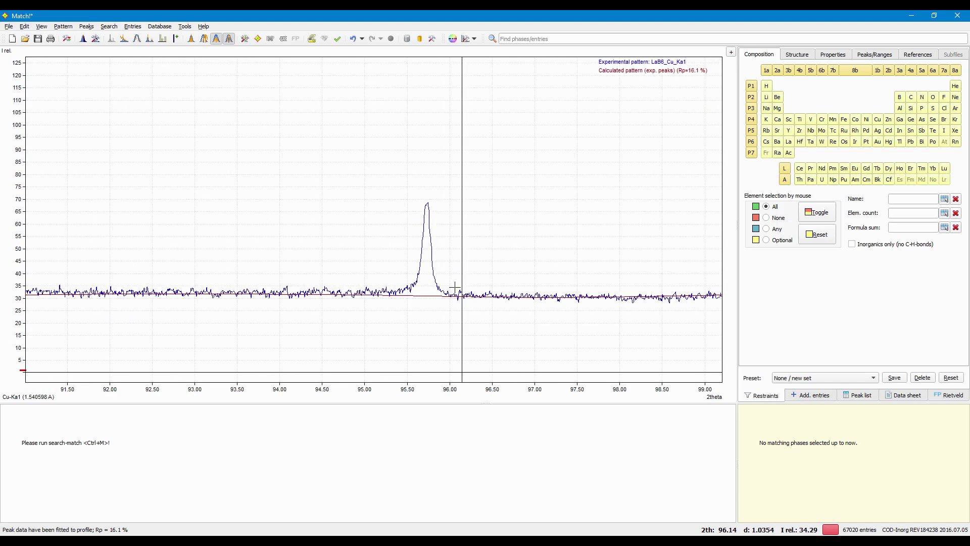
{"action": "left_click", "coordinate": [427, 289]}
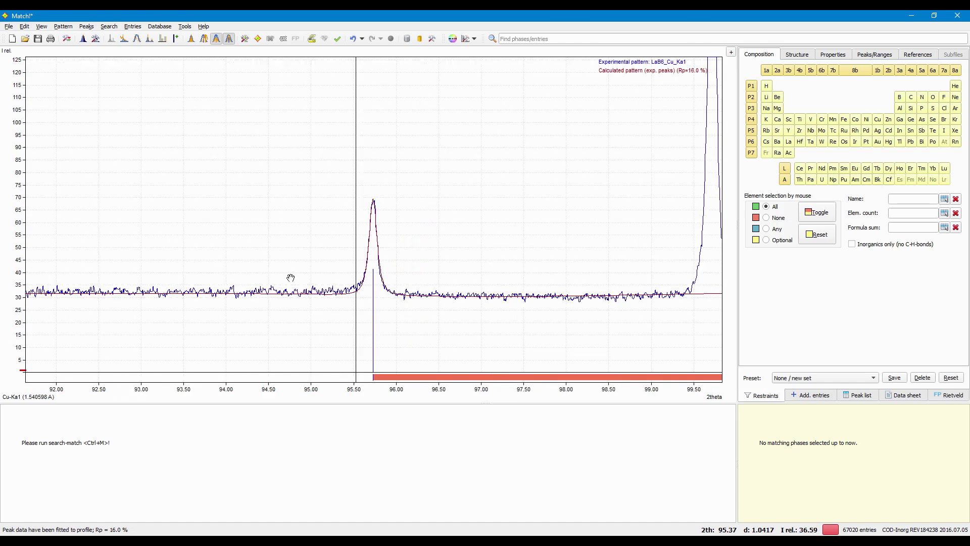
{"action": "left_click", "coordinate": [693, 286]}
{"action": "double_click", "coordinate": [491, 253]}
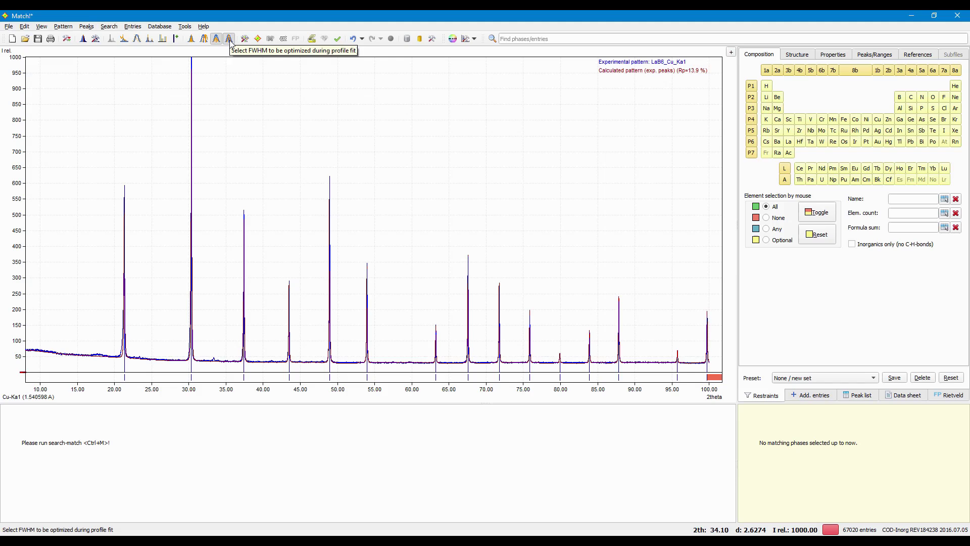
- Enable 2theta position refinement and fit the LaB6 profile to Rp 11.7 %
{"action": "left_click", "coordinate": [204, 39]}
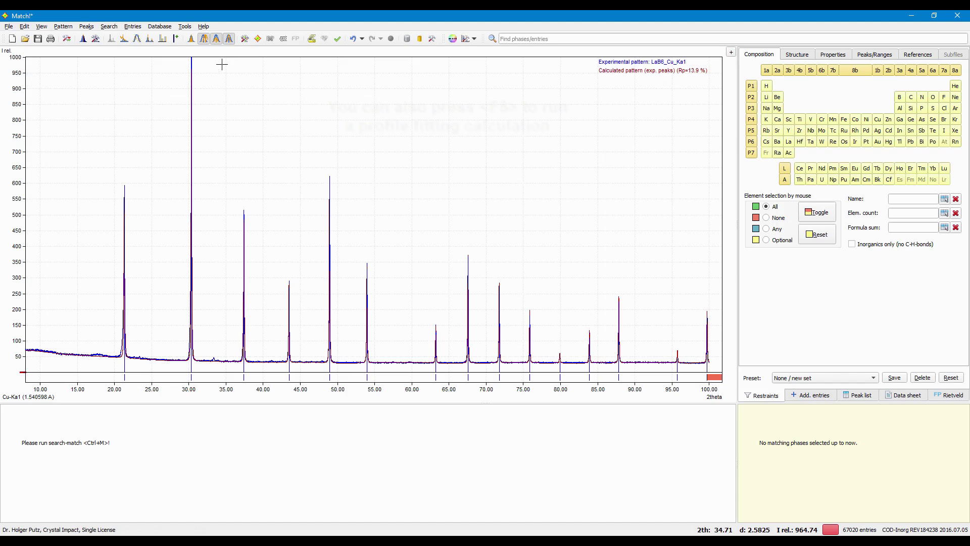
{"action": "left_click", "coordinate": [190, 39]}
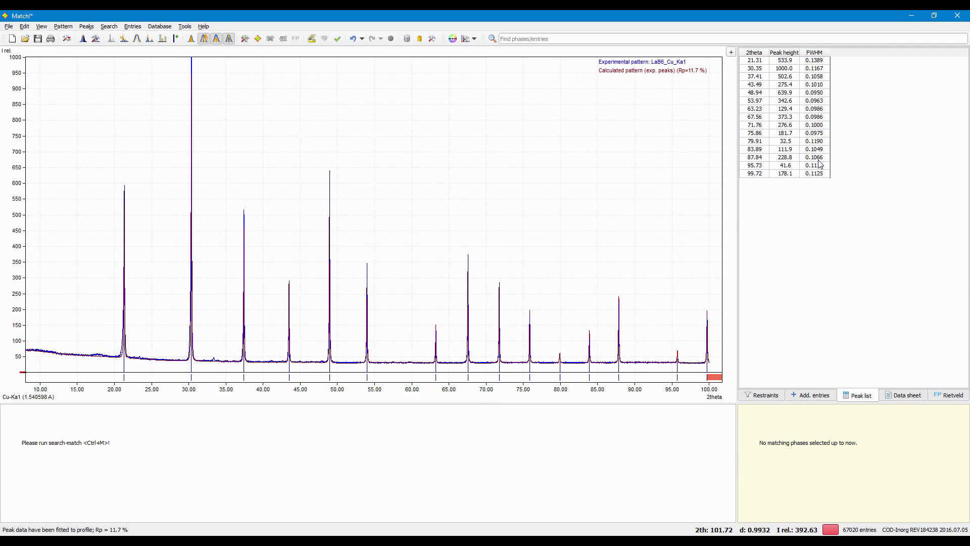
- Build an instrumental broadening standard from the current LaB6 peak FWHMs and save it as 'LaB6'
{"action": "left_click", "coordinate": [185, 27]}
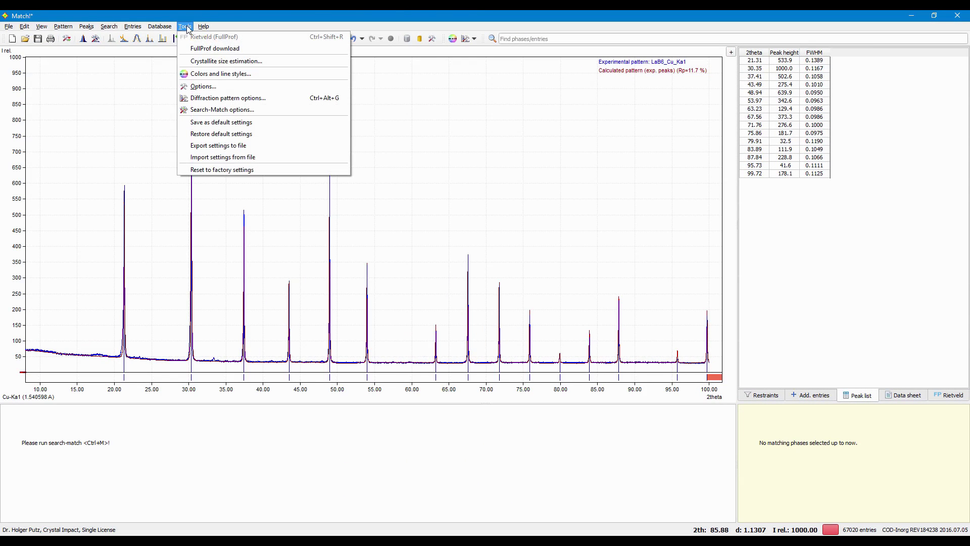
{"action": "left_click", "coordinate": [214, 61]}
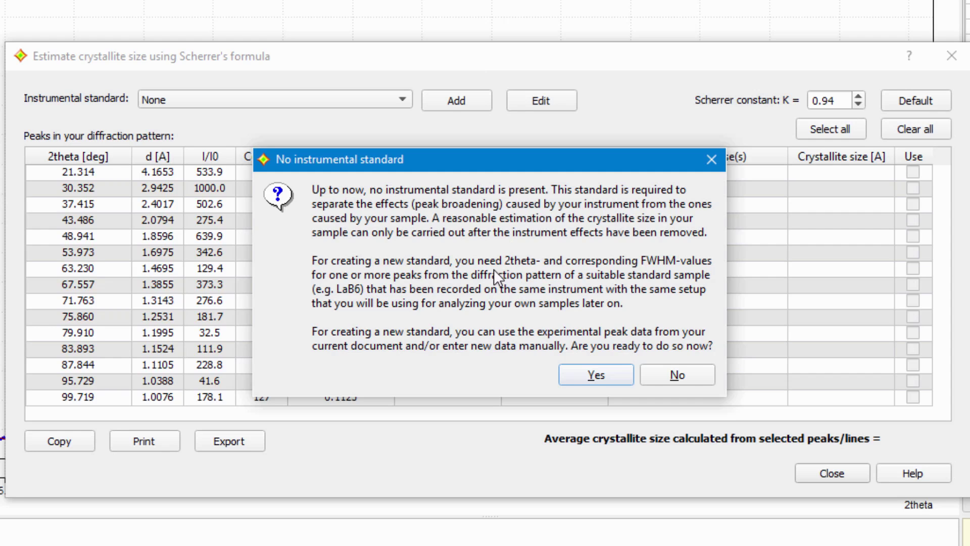
{"action": "left_click", "coordinate": [592, 376]}
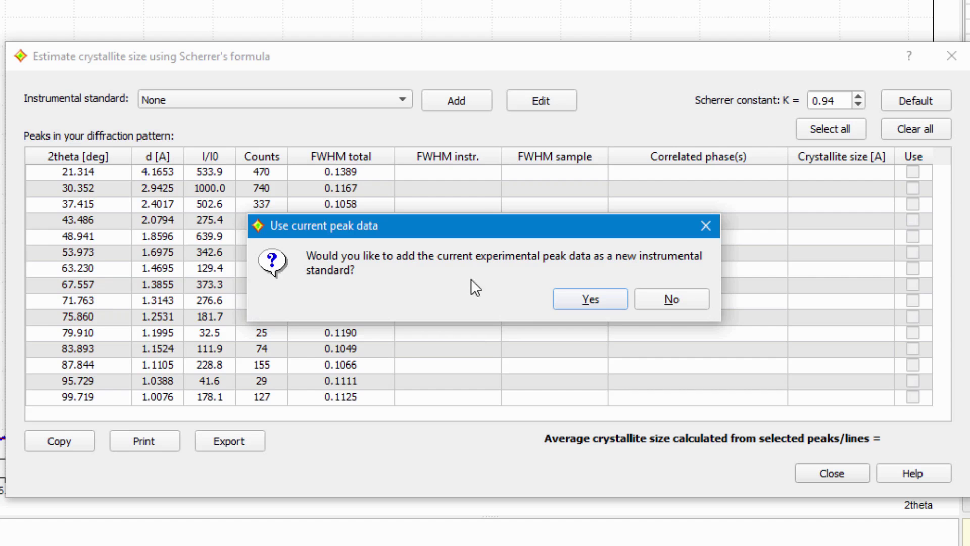
{"action": "left_click", "coordinate": [601, 299]}
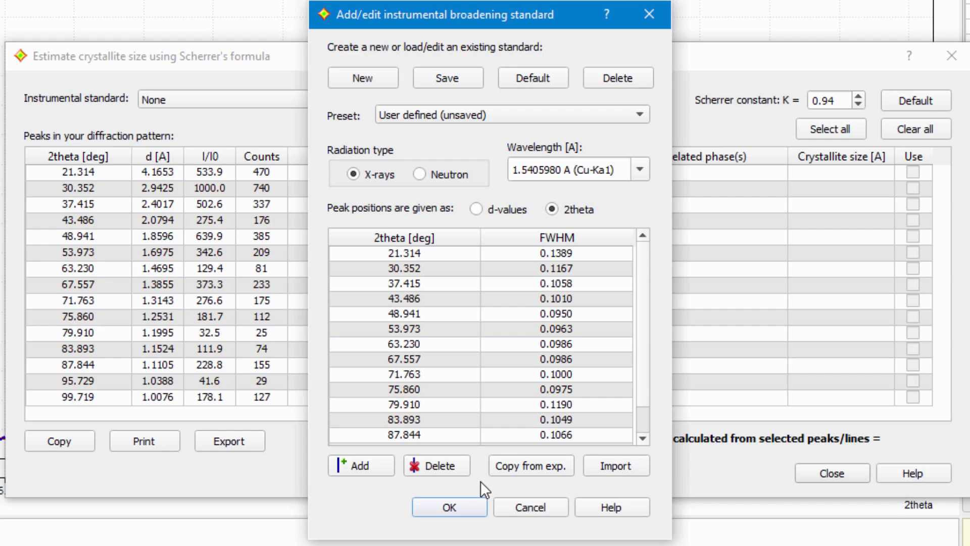
{"action": "left_click", "coordinate": [459, 504]}
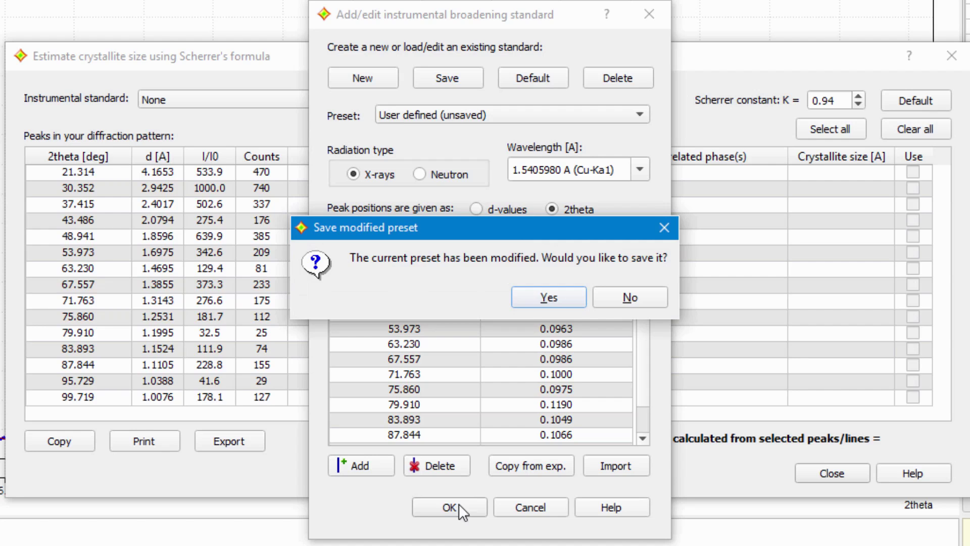
{"action": "left_click", "coordinate": [547, 301]}
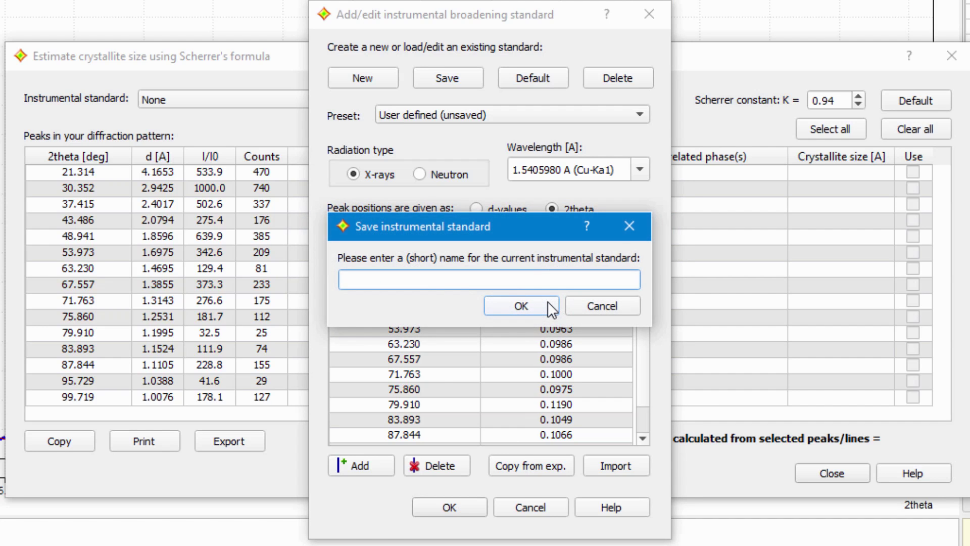
{"action": "type", "text": "LaB6"}
{"action": "left_click", "coordinate": [548, 303]}
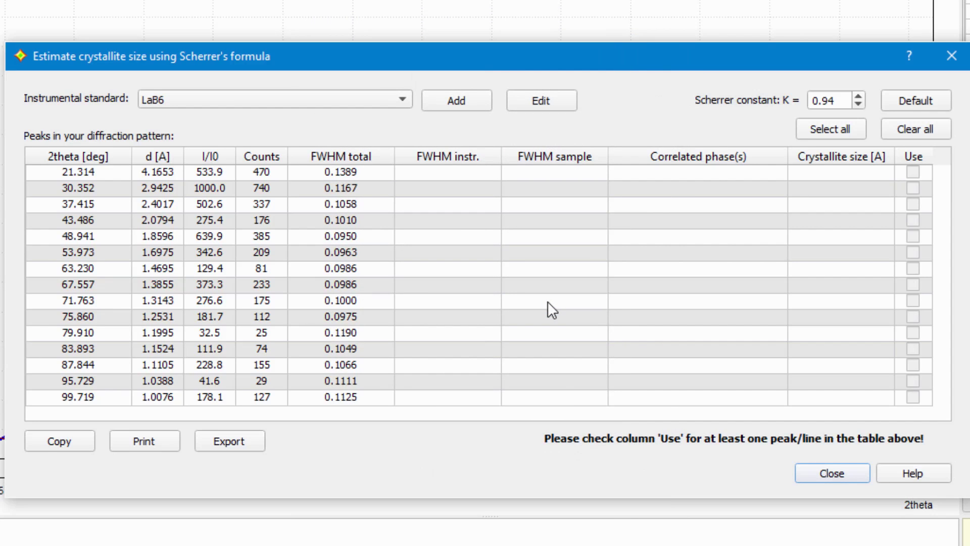
- Close the crystallite size window and import the quickstart.rd diffraction pattern
{"action": "left_click", "coordinate": [829, 472]}
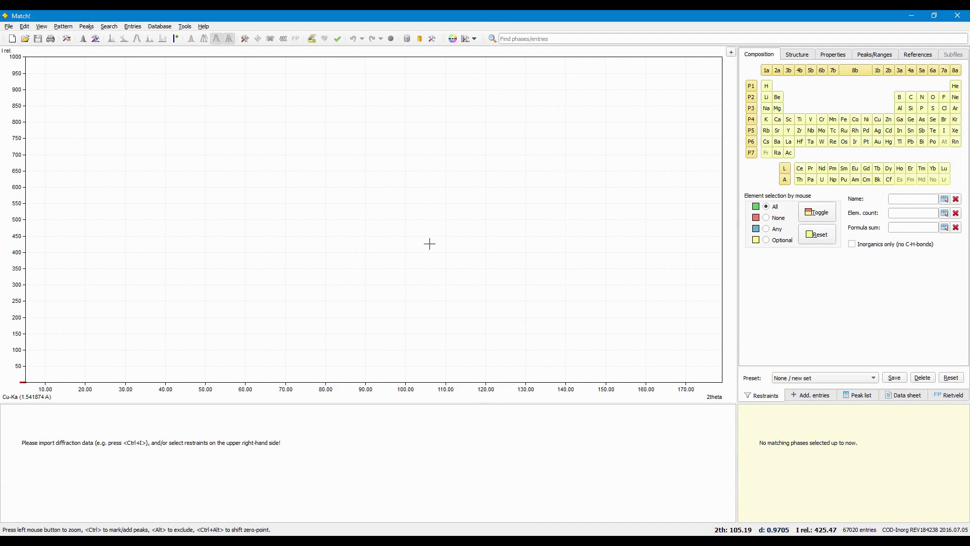
{"action": "left_click", "coordinate": [731, 53]}
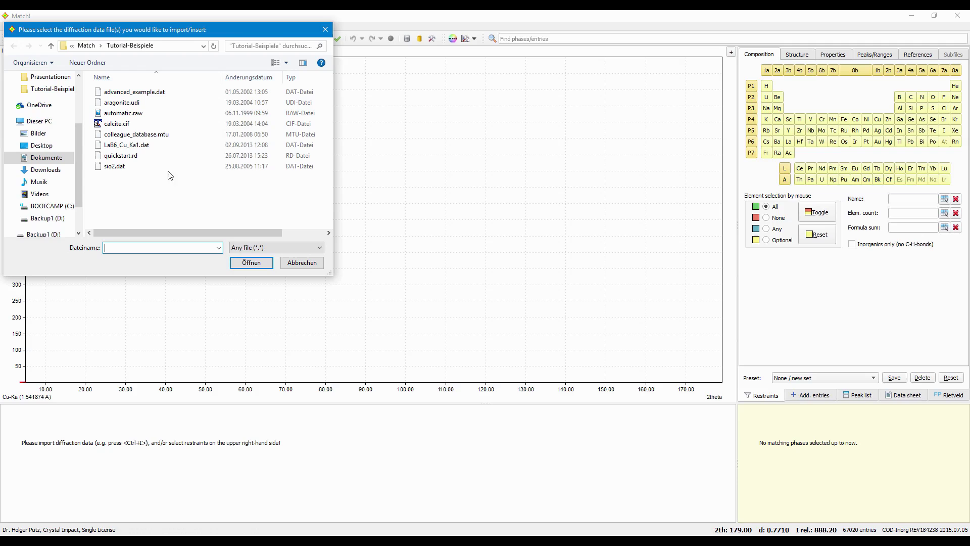
{"action": "left_click", "coordinate": [135, 157]}
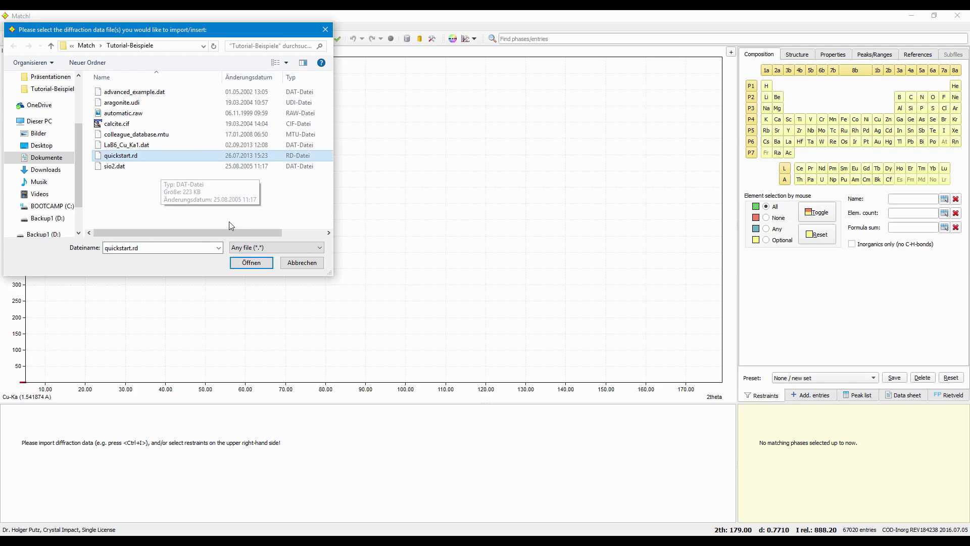
{"action": "left_click", "coordinate": [251, 262]}
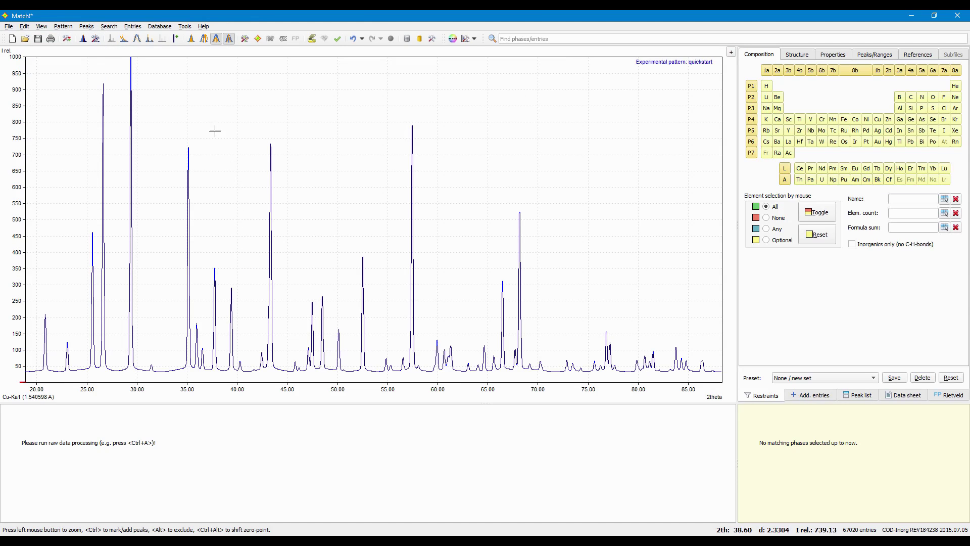
- Run a peak search on the quickstart pattern and fit its profile to Rp 12.6 %
{"action": "left_click", "coordinate": [150, 40]}
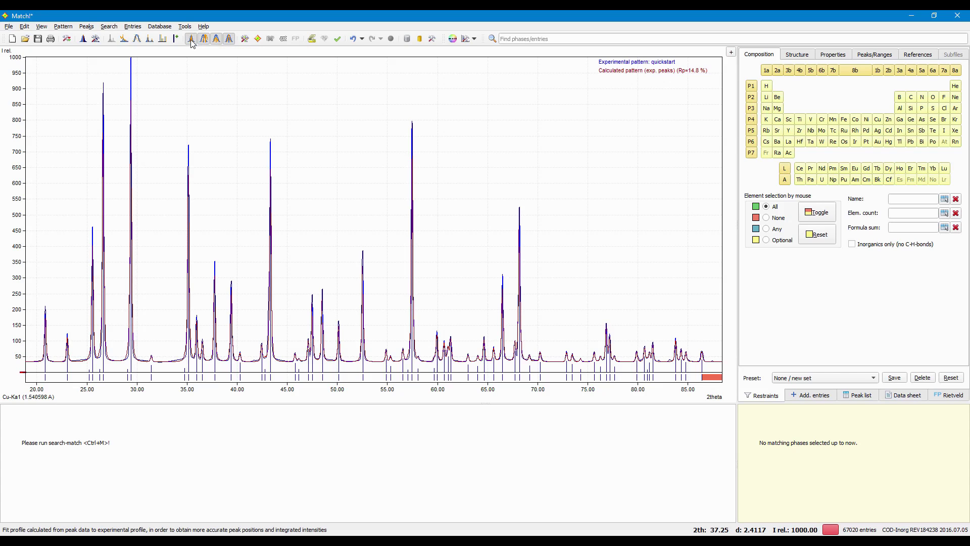
{"action": "left_click", "coordinate": [191, 40]}
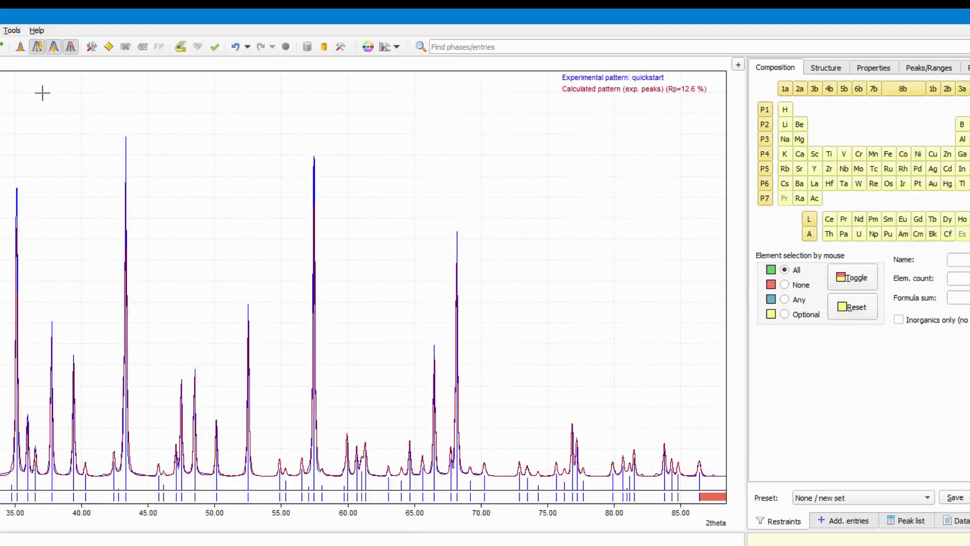
- Estimate quickstart crystallite size, toggling the 26.260 and 26.637 peaks into and out of the average
{"action": "left_click", "coordinate": [185, 28]}
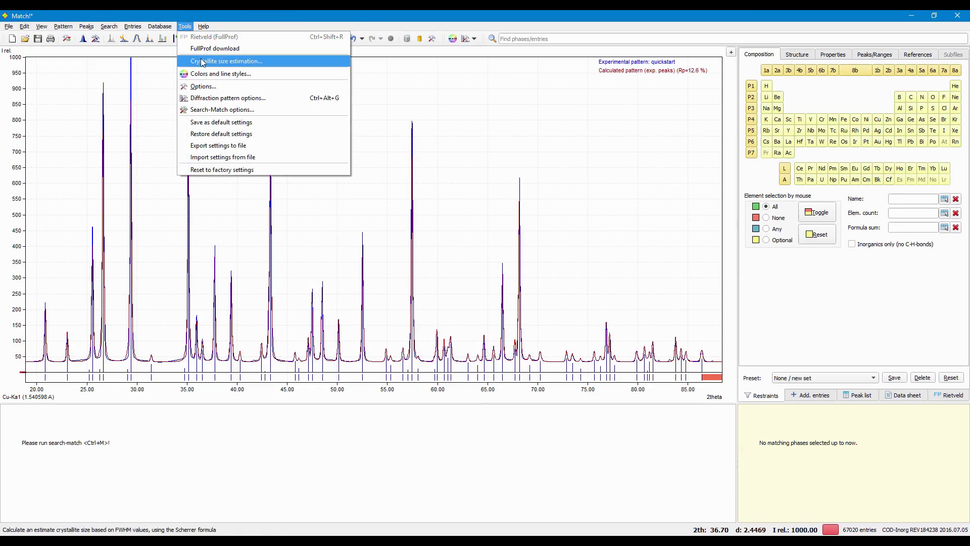
{"action": "left_click", "coordinate": [202, 61]}
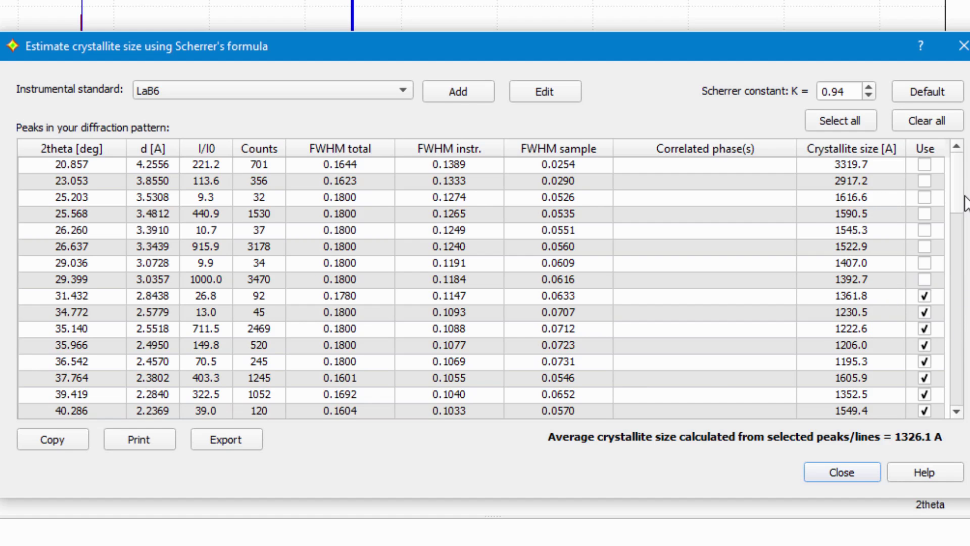
{"action": "mouse_move", "coordinate": [960, 193]}
{"action": "left_mouse_down"}
{"action": "mouse_move", "coordinate": [959, 255]}
{"action": "mouse_move", "coordinate": [965, 209]}
{"action": "left_mouse_up"}
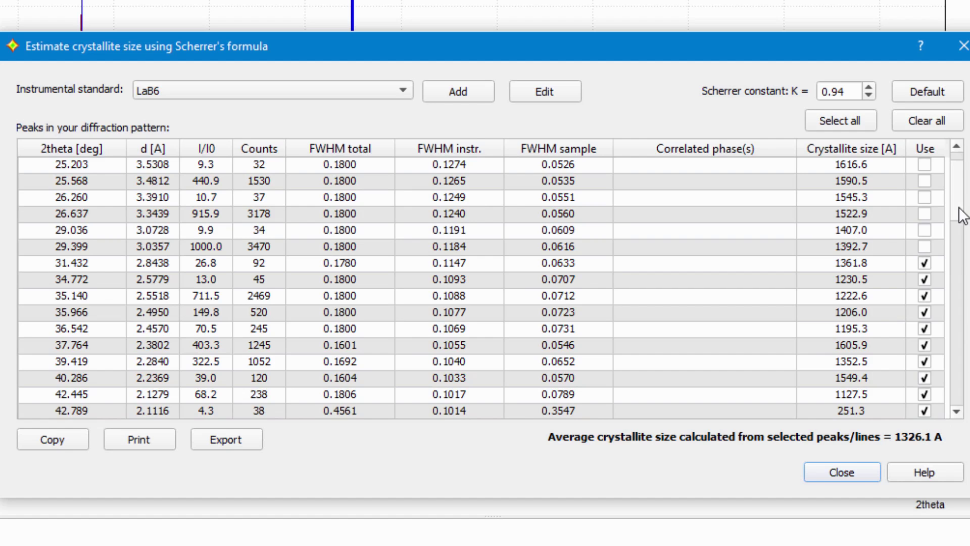
{"action": "left_click", "coordinate": [925, 197]}
{"action": "left_click", "coordinate": [924, 214]}
{"action": "left_click", "coordinate": [926, 197]}
{"action": "left_click", "coordinate": [927, 212]}
- Read the Crystallite Size Estimation help page, then close it and the Scherrer dialog
{"action": "left_click", "coordinate": [921, 473]}
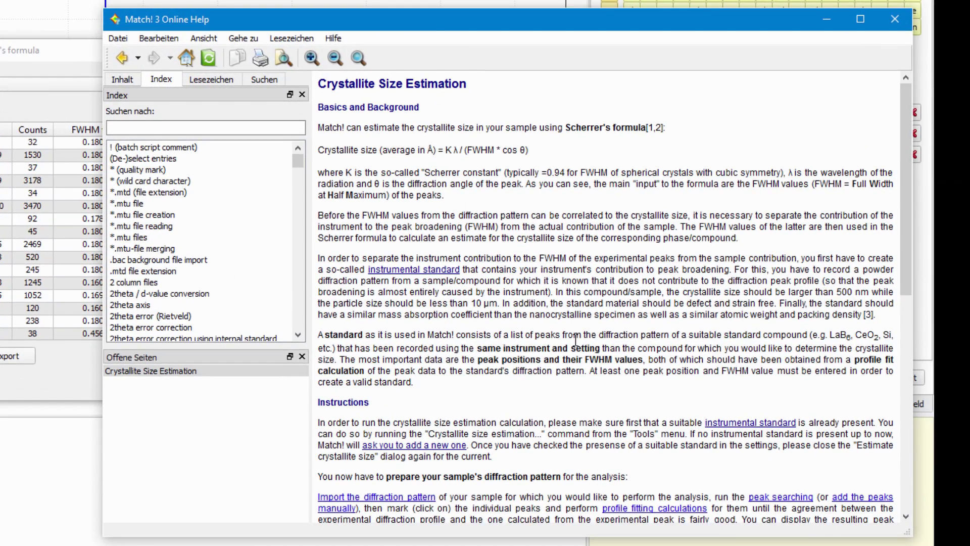
{"action": "scroll", "coordinate": [599, 248], "scroll_direction": "down", "scroll_amount": 8}
{"action": "scroll", "coordinate": [606, 262], "scroll_direction": "down", "scroll_amount": 3}
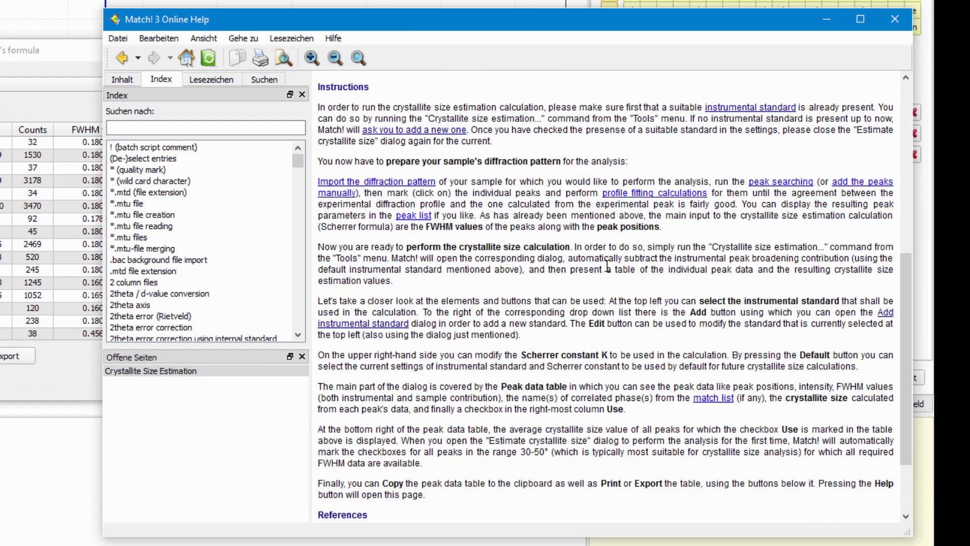
{"action": "scroll", "coordinate": [606, 264], "scroll_direction": "up", "scroll_amount": 10}
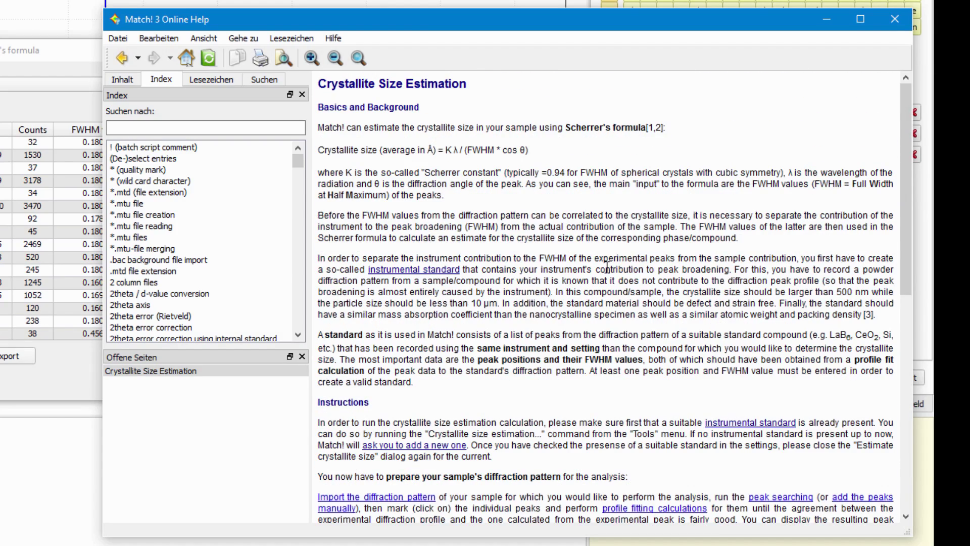
{"action": "left_click", "coordinate": [902, 24]}
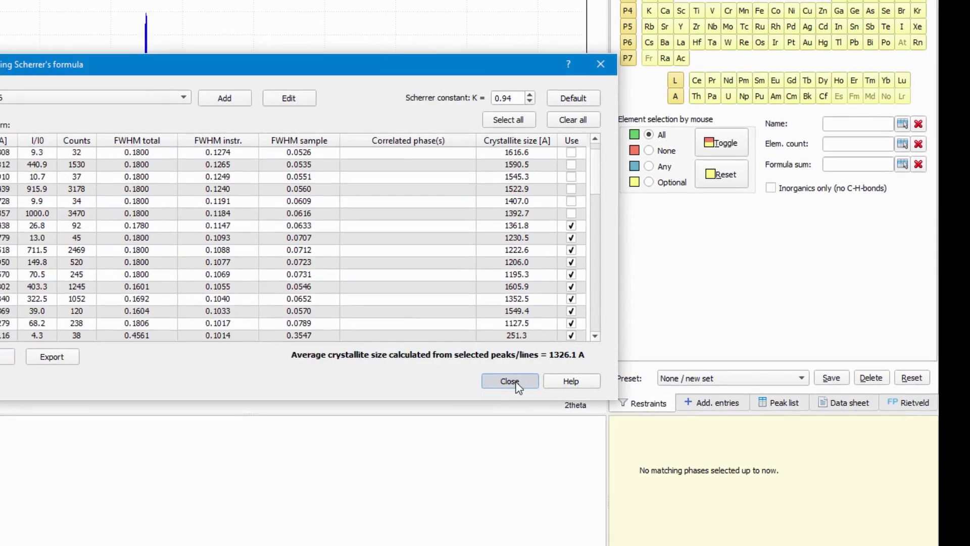
{"action": "left_click", "coordinate": [516, 384]}
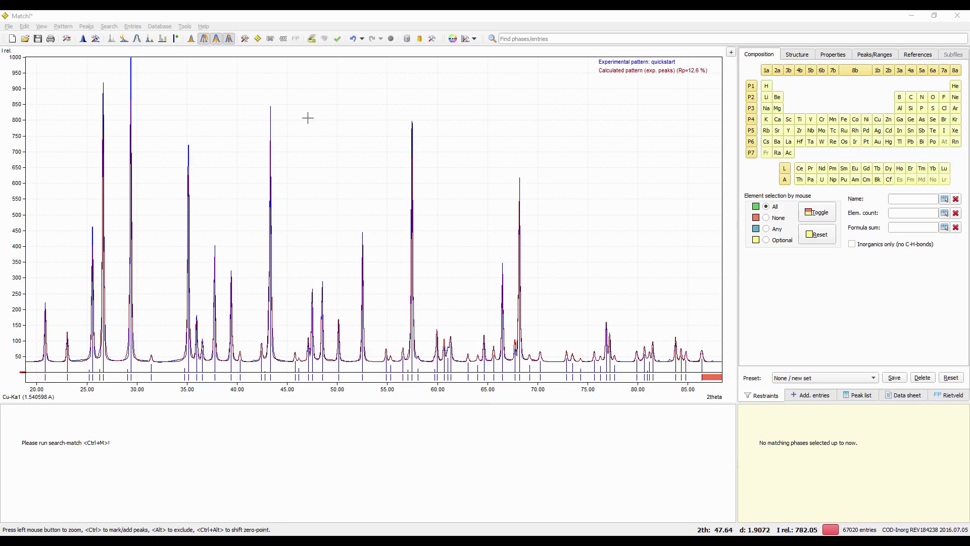
- Run search-match on quickstart and display reference peak markers with positions and relative intensities
{"action": "left_click", "coordinate": [258, 39]}
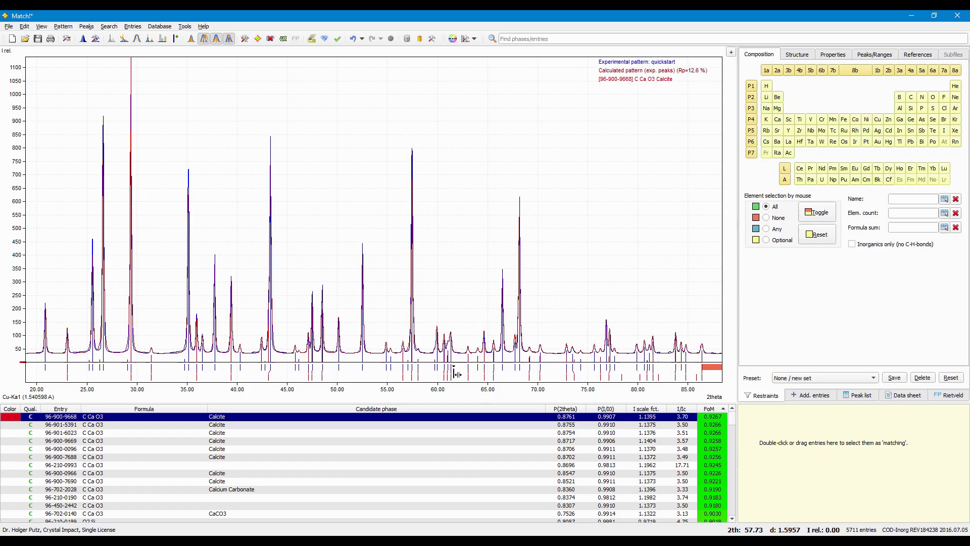
{"action": "left_click", "coordinate": [466, 39]}
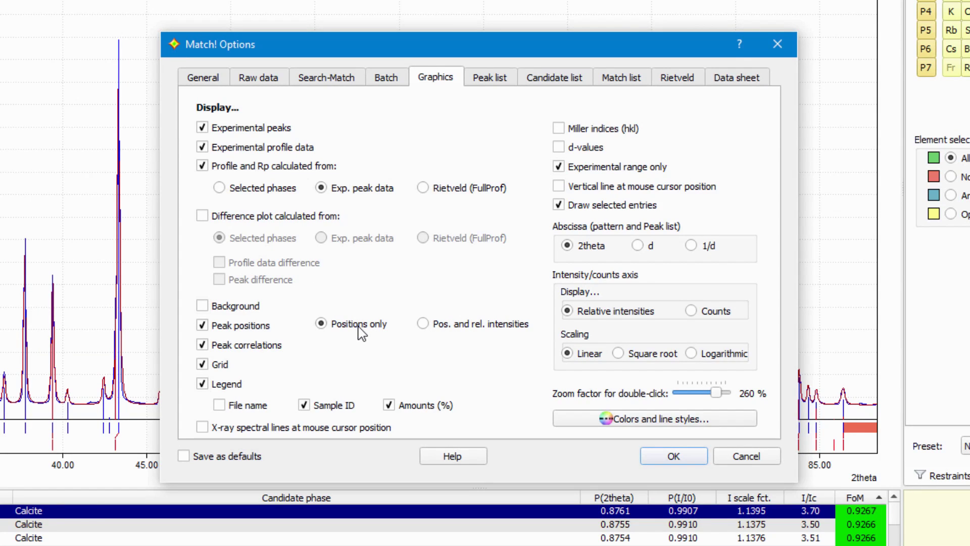
{"action": "left_click", "coordinate": [472, 327]}
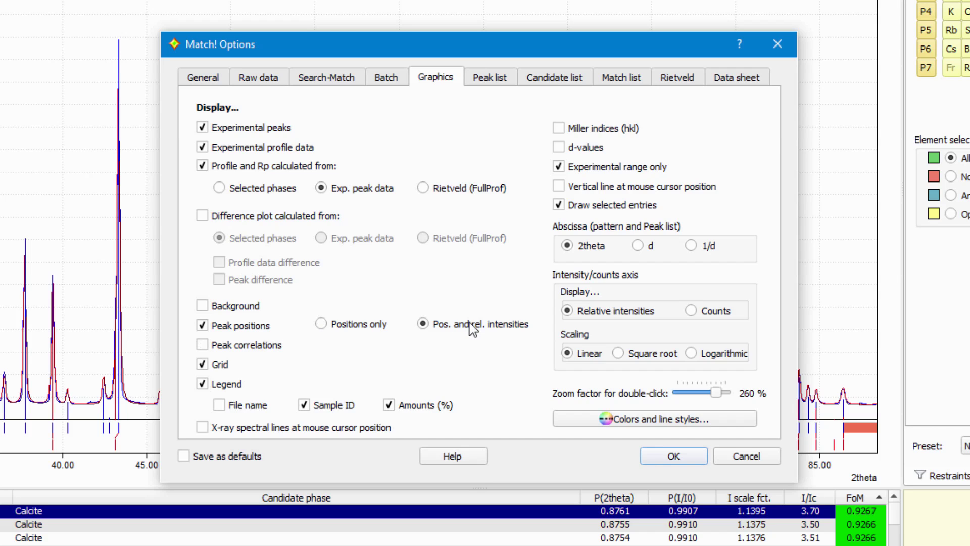
{"action": "left_click", "coordinate": [666, 457]}
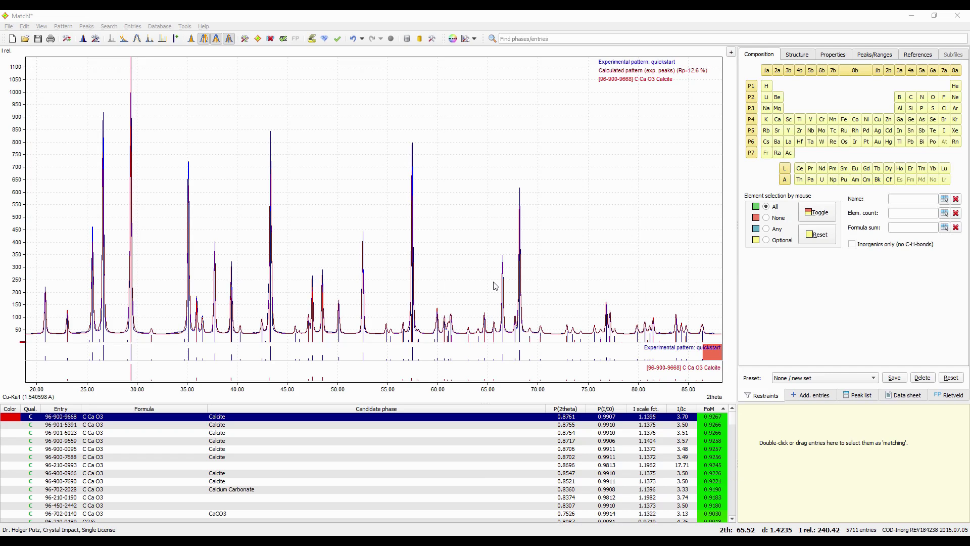
- Show the data sheet for Calcite entry 96-900-9668 and scroll through it
{"action": "left_click", "coordinate": [404, 420]}
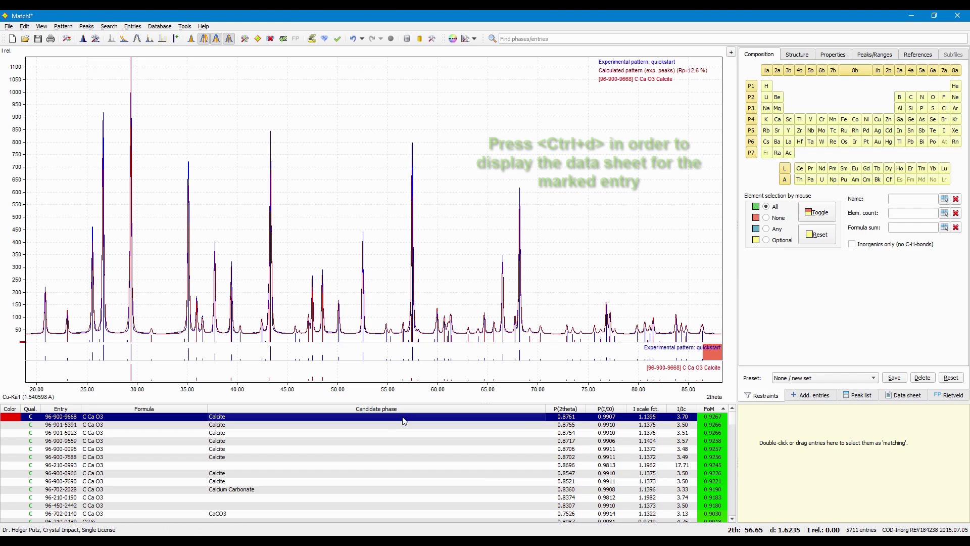
{"action": "key", "text": "ctrl+d"}
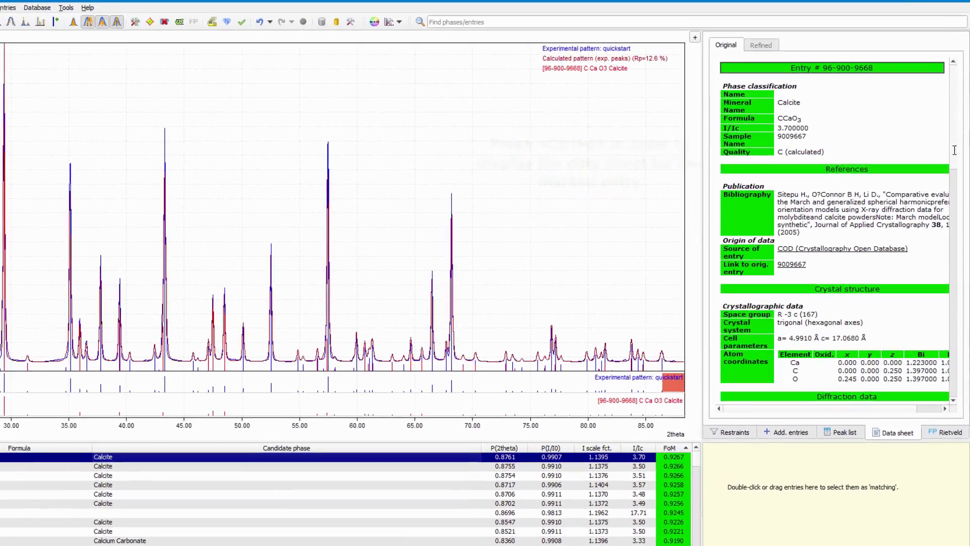
{"action": "scroll", "coordinate": [957, 150], "scroll_direction": "down", "scroll_amount": 8}
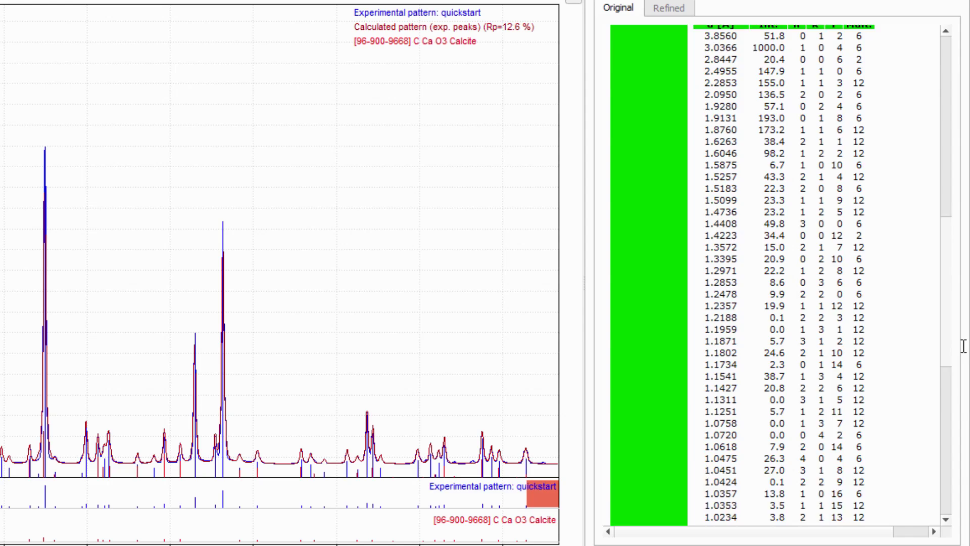
{"action": "scroll", "coordinate": [963, 346], "scroll_direction": "down", "scroll_amount": 7}
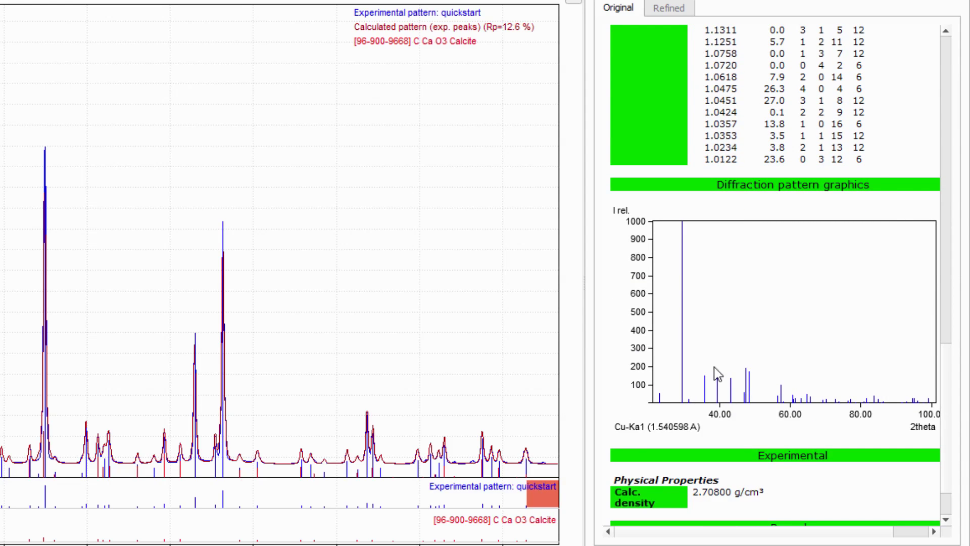
{"action": "scroll", "coordinate": [946, 325], "scroll_direction": "down", "scroll_amount": 2}
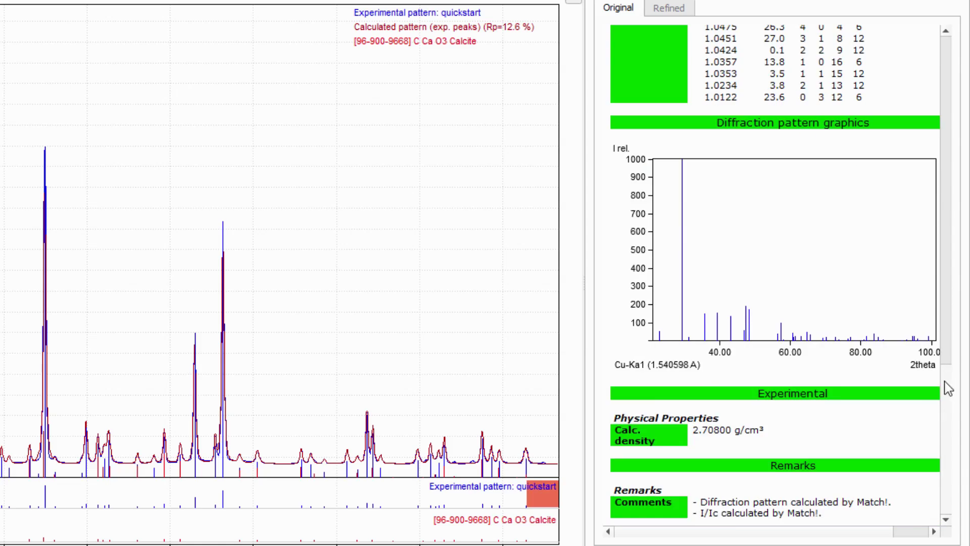
{"action": "scroll", "coordinate": [947, 306], "scroll_direction": "up", "scroll_amount": 5}
{"action": "scroll", "coordinate": [946, 307], "scroll_direction": "up", "scroll_amount": 2}
{"action": "scroll", "coordinate": [947, 330], "scroll_direction": "down", "scroll_amount": 3}
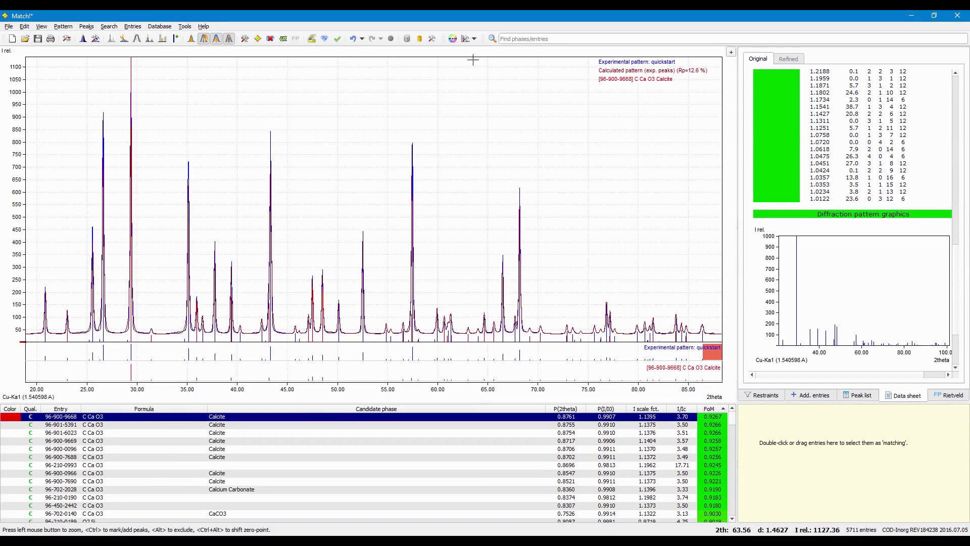
- Turn off 'Include pattern graphics' in the Data sheet options and review the updated sheet
{"action": "left_click", "coordinate": [432, 39]}
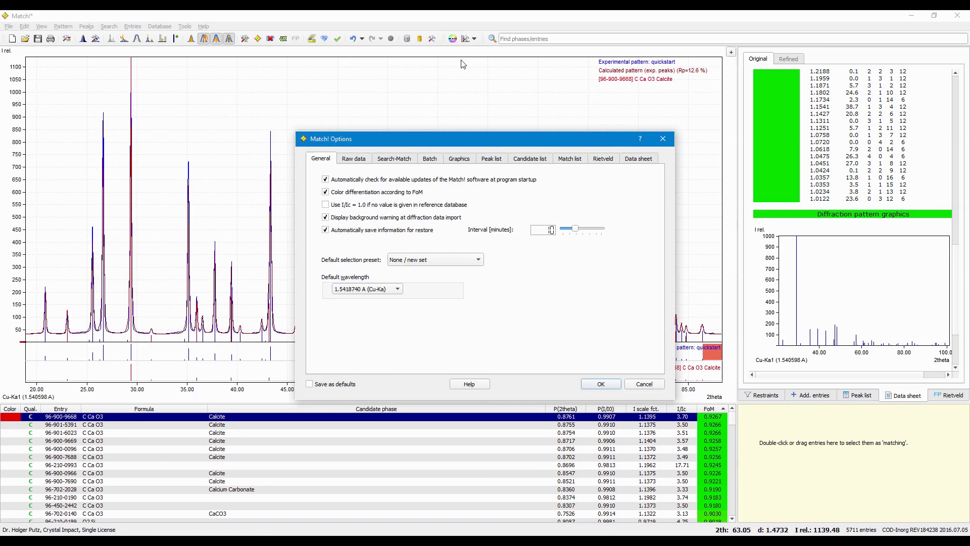
{"action": "left_click", "coordinate": [637, 159]}
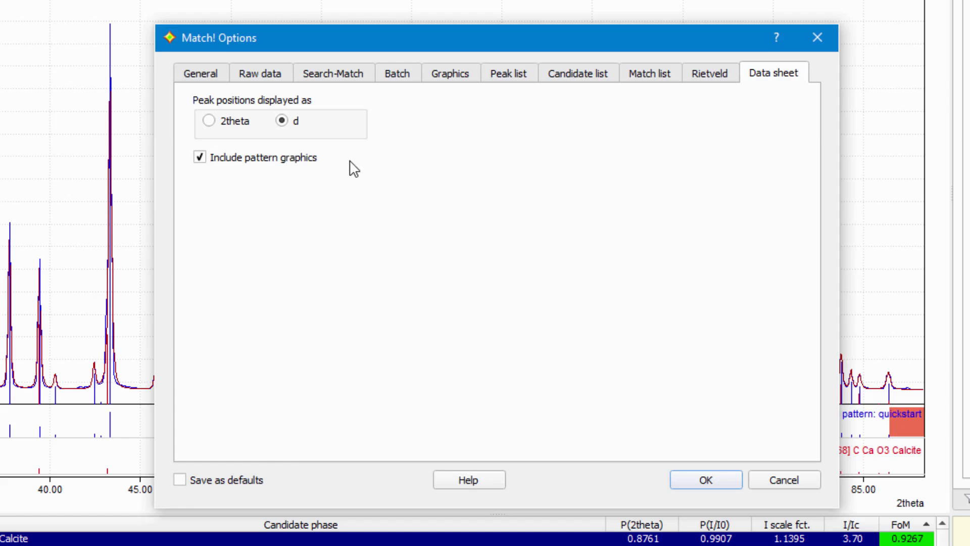
{"action": "left_click", "coordinate": [270, 159]}
{"action": "left_click", "coordinate": [706, 480]}
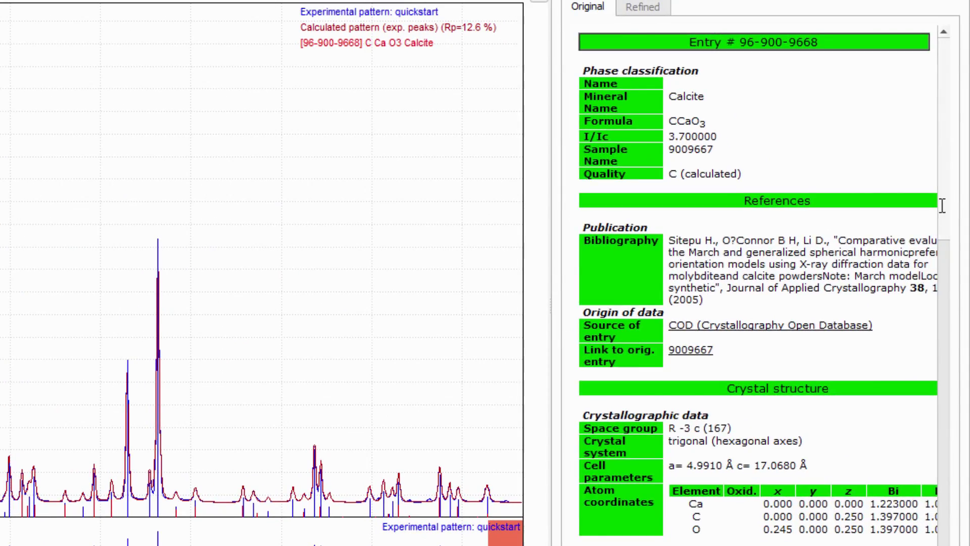
{"action": "scroll", "coordinate": [944, 206], "scroll_direction": "down", "scroll_amount": 10}
{"action": "scroll", "coordinate": [964, 413], "scroll_direction": "down", "scroll_amount": 7}
{"action": "scroll", "coordinate": [964, 414], "scroll_direction": "up", "scroll_amount": 15}
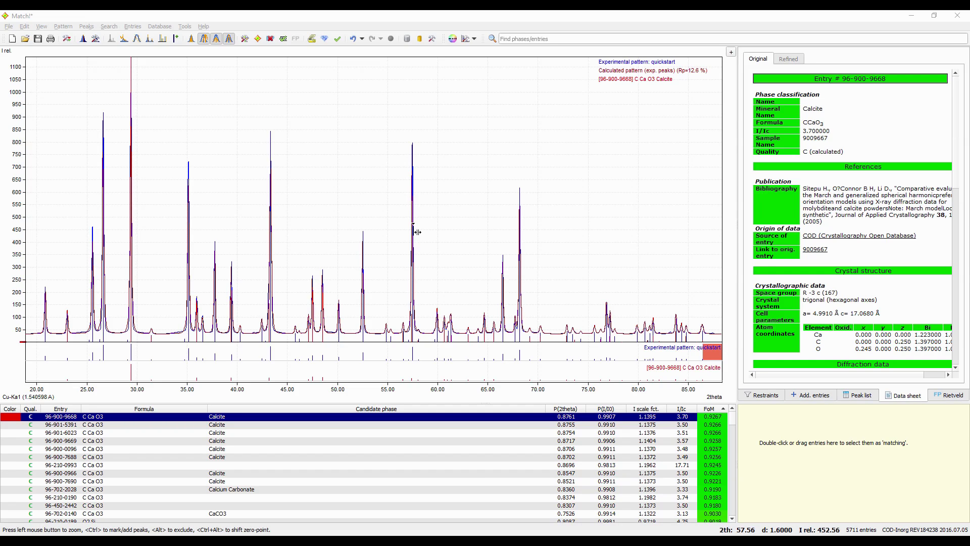
- Accept the marked entries as matching phases, refine with FullProf, and view Calcite in Diamond
{"action": "key", "text": "ctrl+z"}
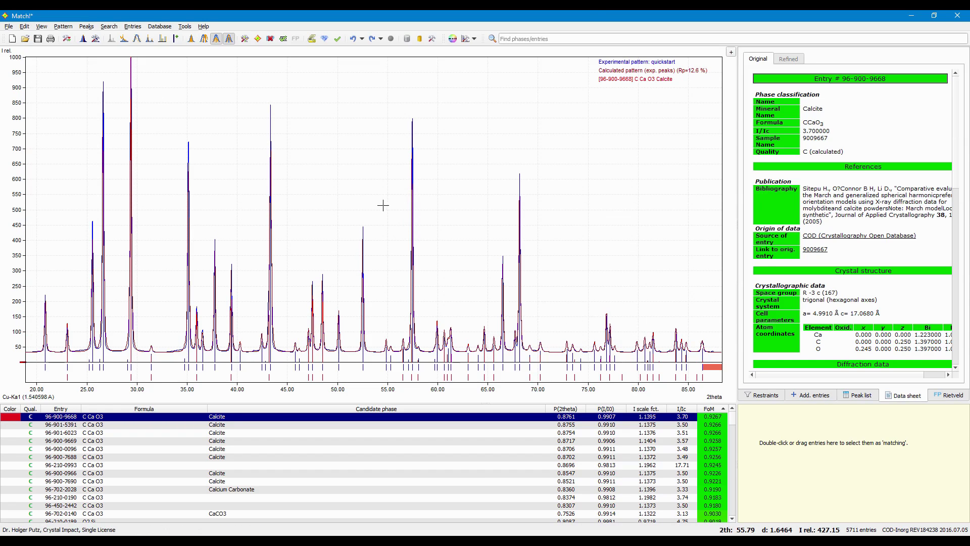
{"action": "left_click", "coordinate": [283, 40]}
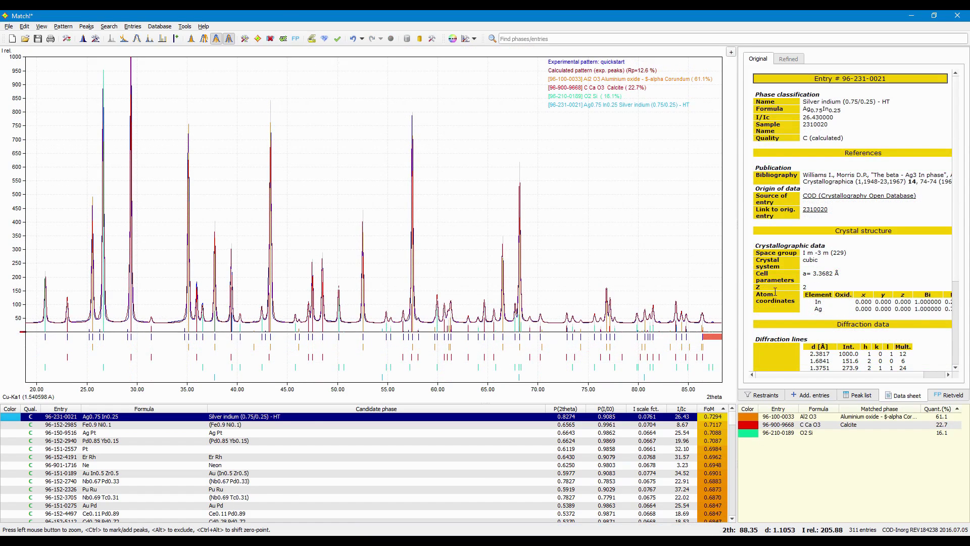
{"action": "left_click", "coordinate": [958, 397]}
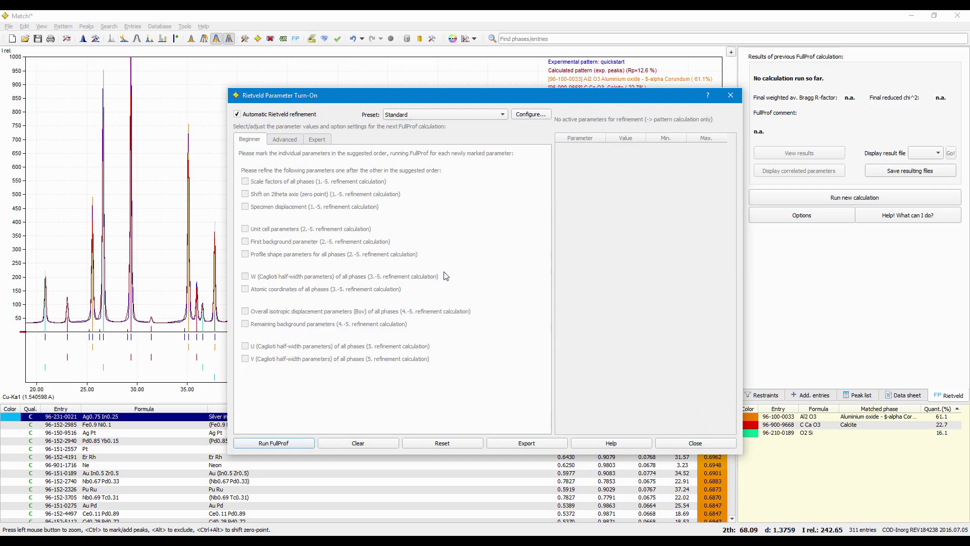
{"action": "left_click", "coordinate": [305, 442]}
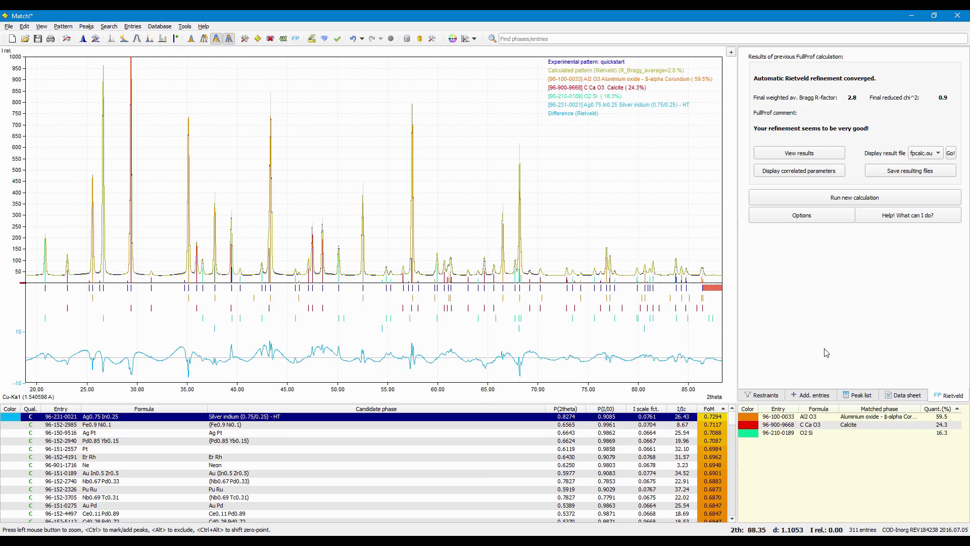
{"action": "left_click", "coordinate": [836, 426]}
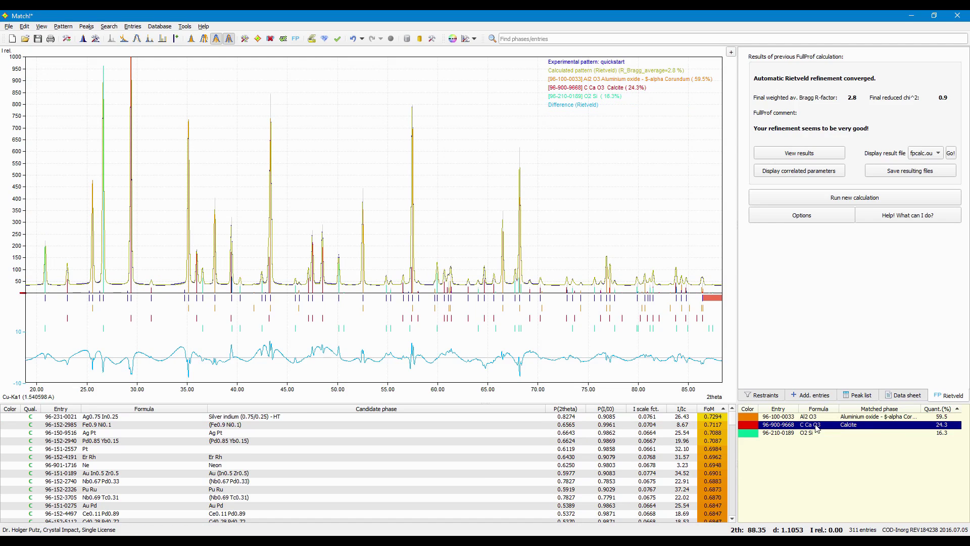
{"action": "left_click", "coordinate": [324, 40]}
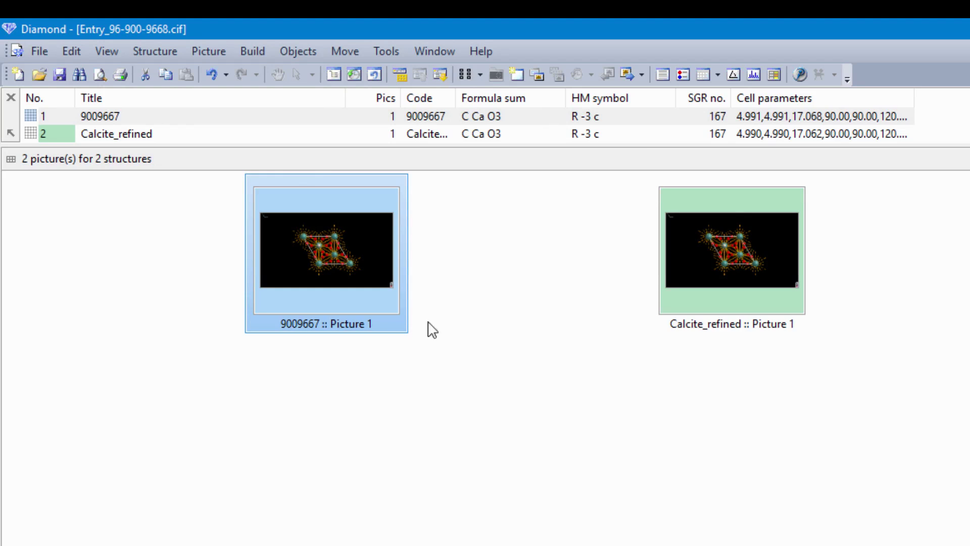
- Open the Calcite_refined picture and compare its data (a=4.9900 Å, c=17.0615 Å) with structure 9009667
{"action": "double_click", "coordinate": [743, 254]}
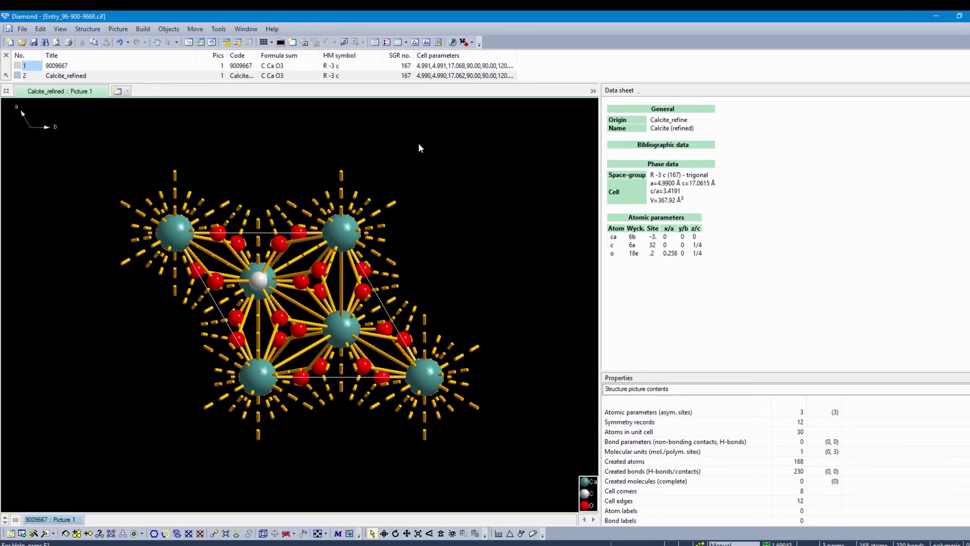
{"action": "left_click", "coordinate": [248, 63]}
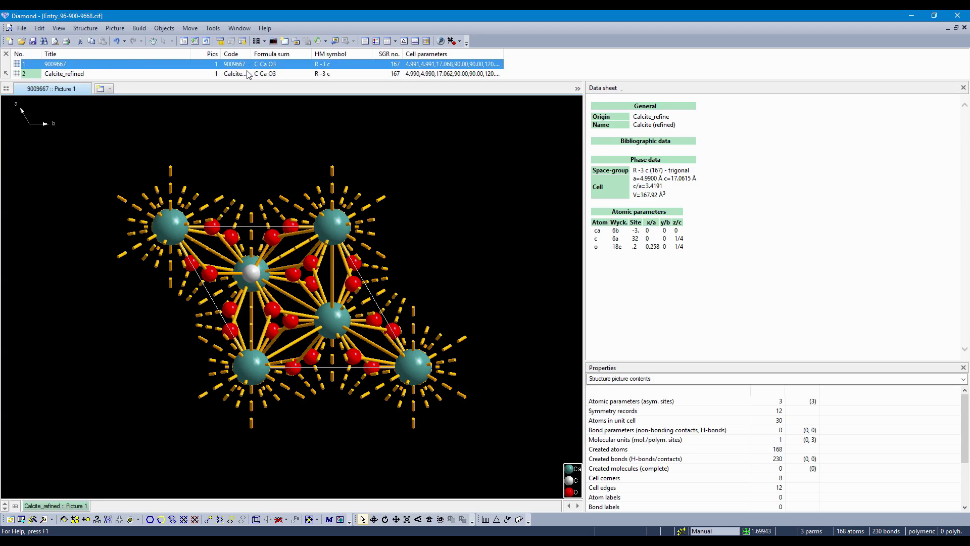
{"action": "left_click", "coordinate": [247, 74]}
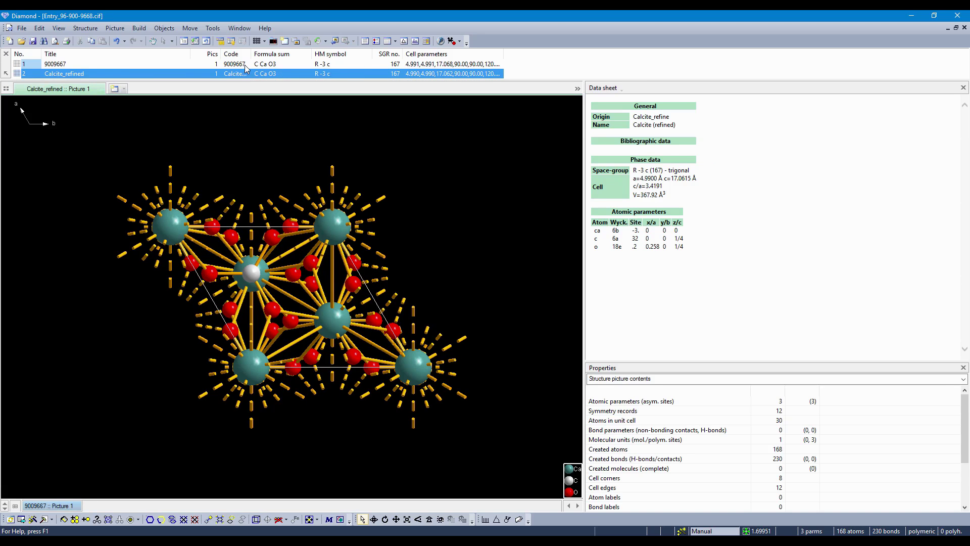
{"action": "left_click", "coordinate": [246, 64]}
{"action": "left_click", "coordinate": [247, 73]}
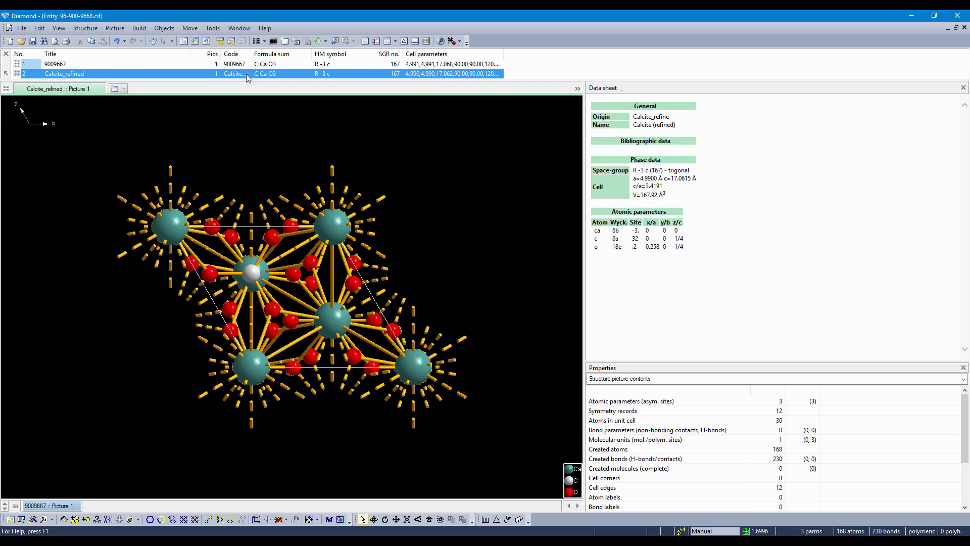